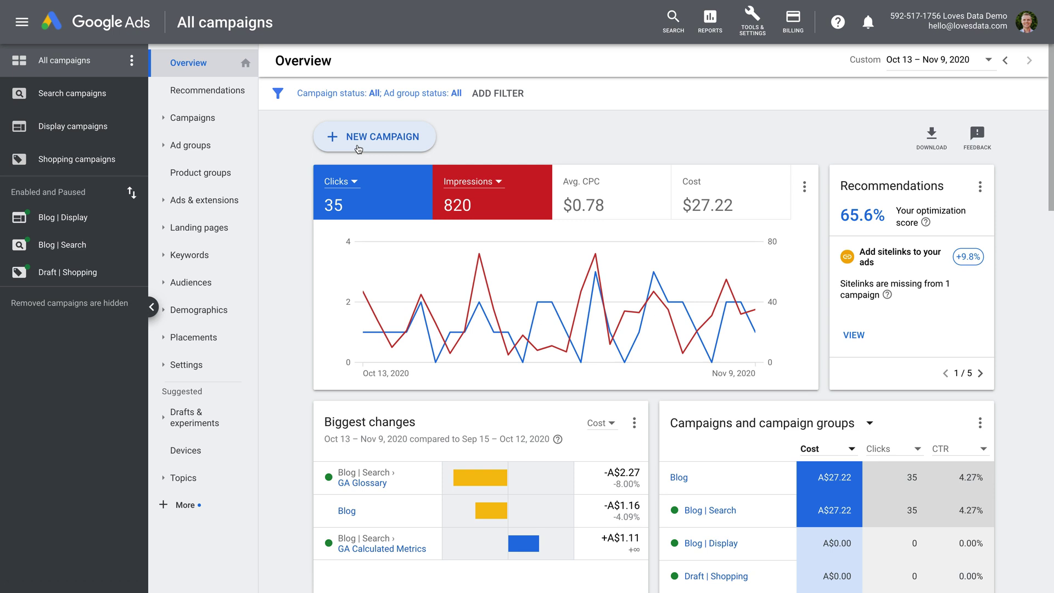
- Start a new campaign from Campaigns and the Overview's New Campaign button
{"action": "left_click", "coordinate": [220, 121]}
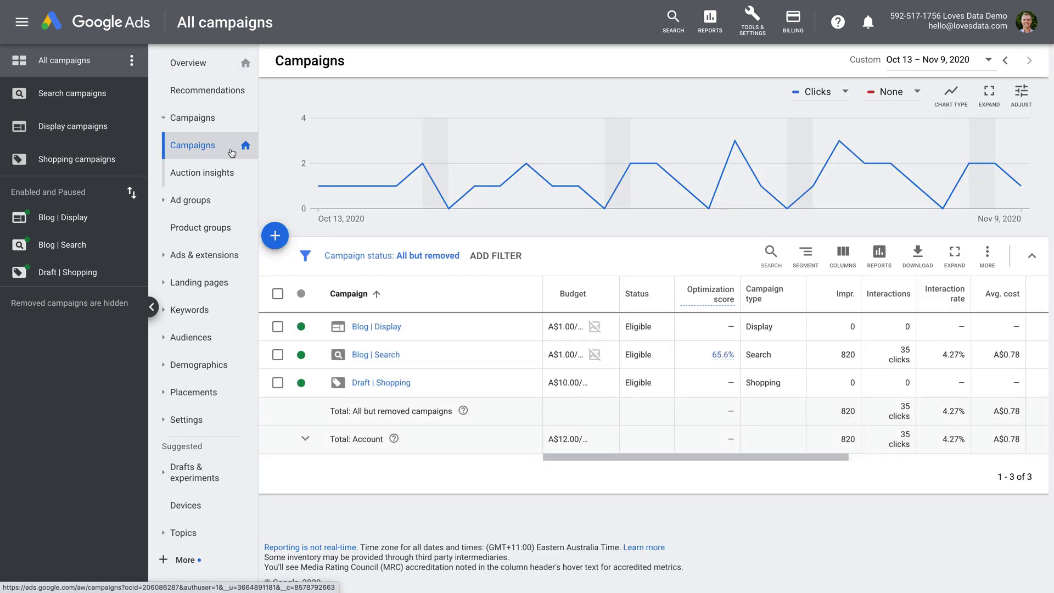
{"action": "left_click", "coordinate": [276, 237]}
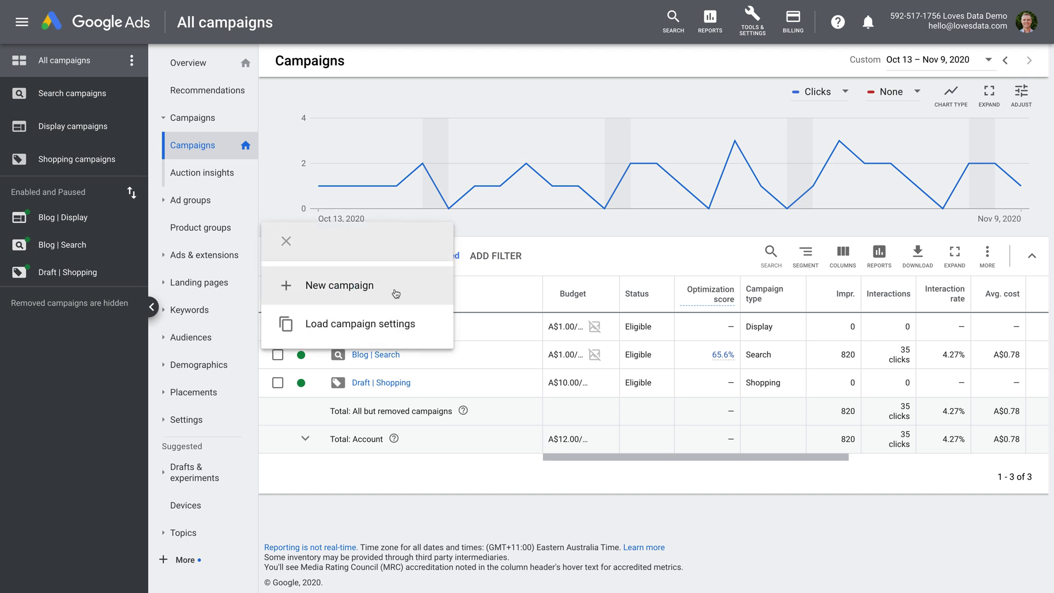
{"action": "left_click", "coordinate": [206, 66]}
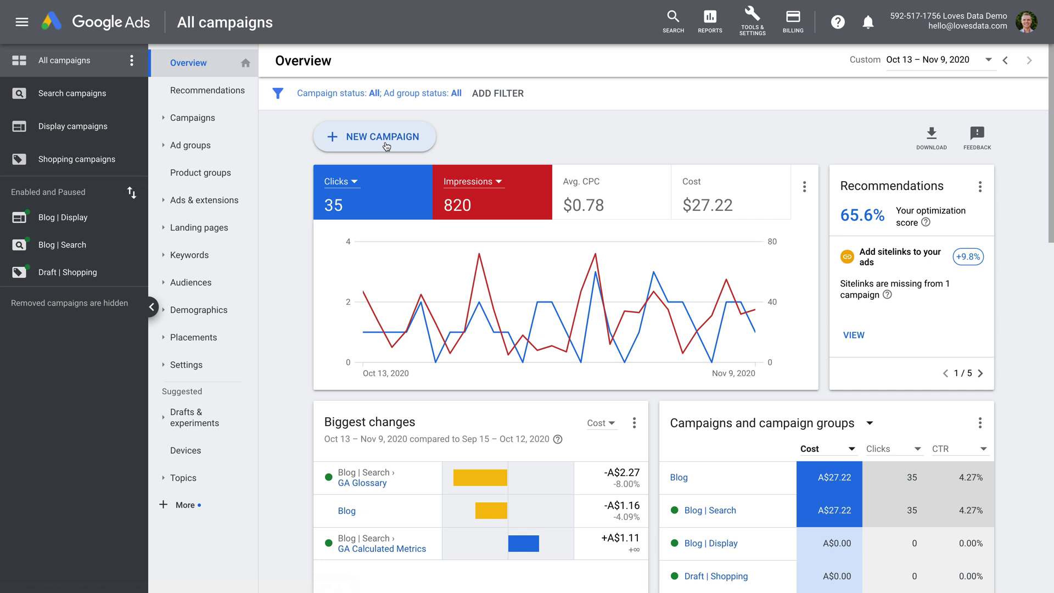
{"action": "left_click", "coordinate": [386, 146]}
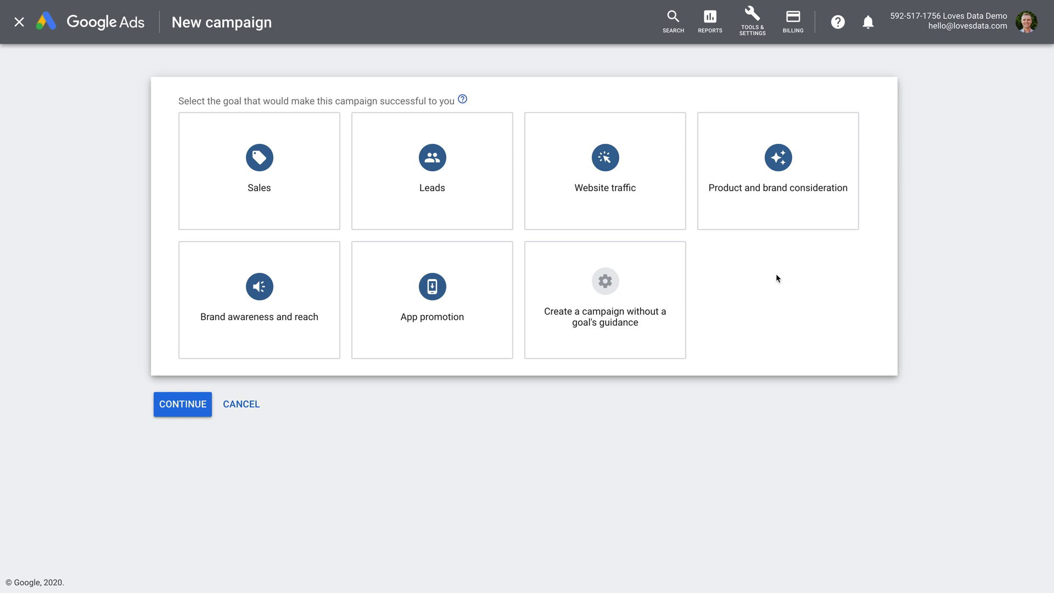
{"action": "mouse_move", "coordinate": [484, 203]}
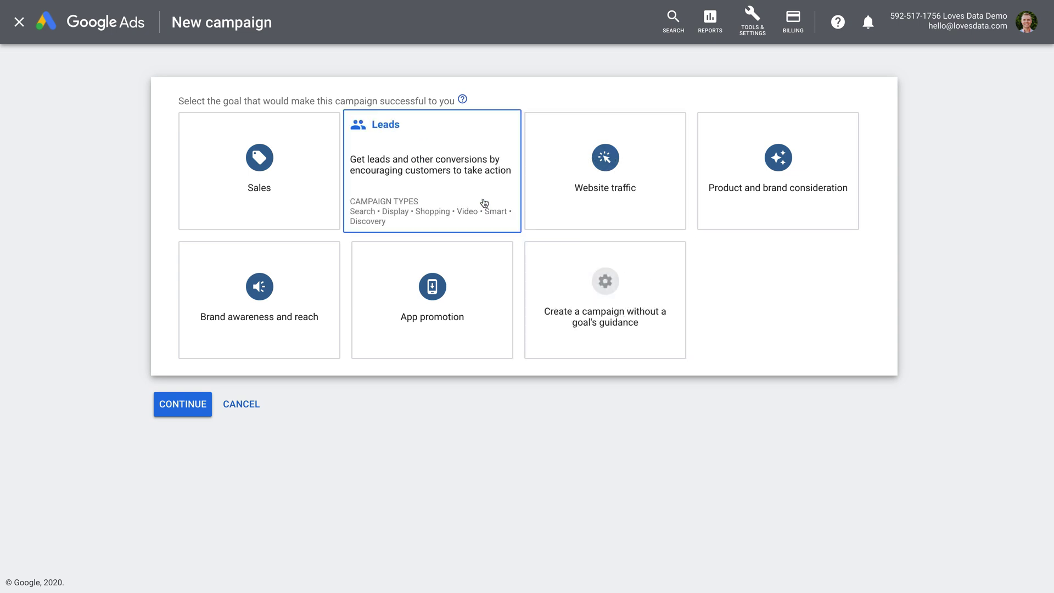
- Pick Leads as the campaign goal and Search as the campaign type
{"action": "left_click", "coordinate": [484, 203]}
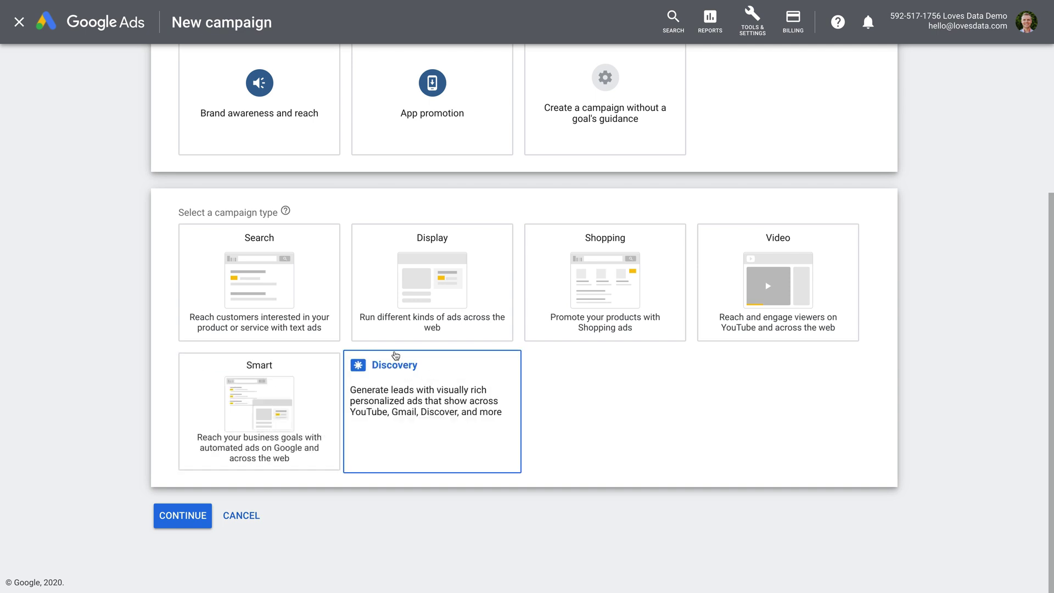
{"action": "mouse_move", "coordinate": [260, 282]}
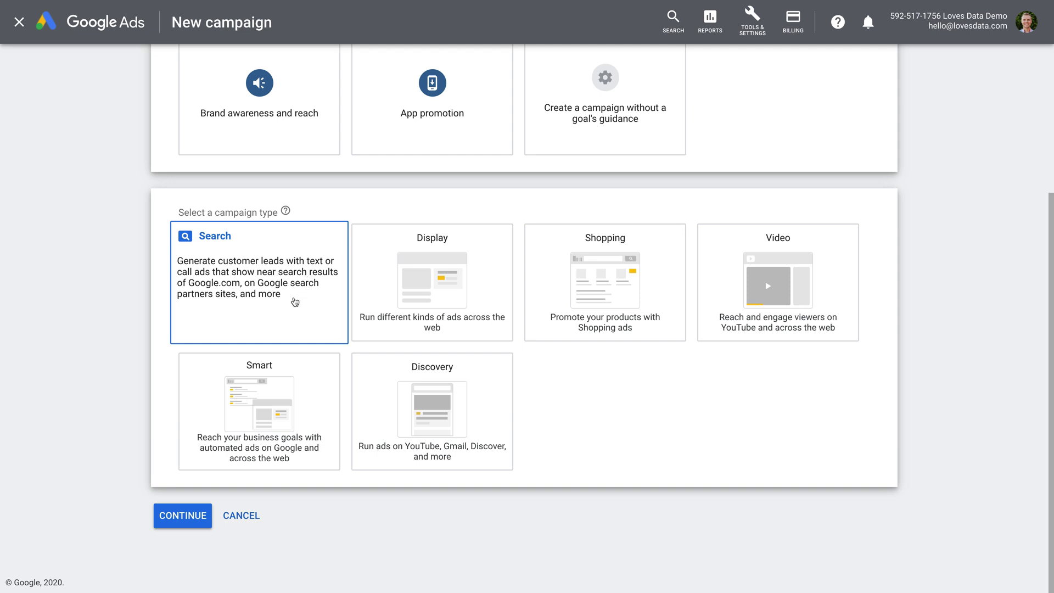
{"action": "left_click", "coordinate": [294, 302]}
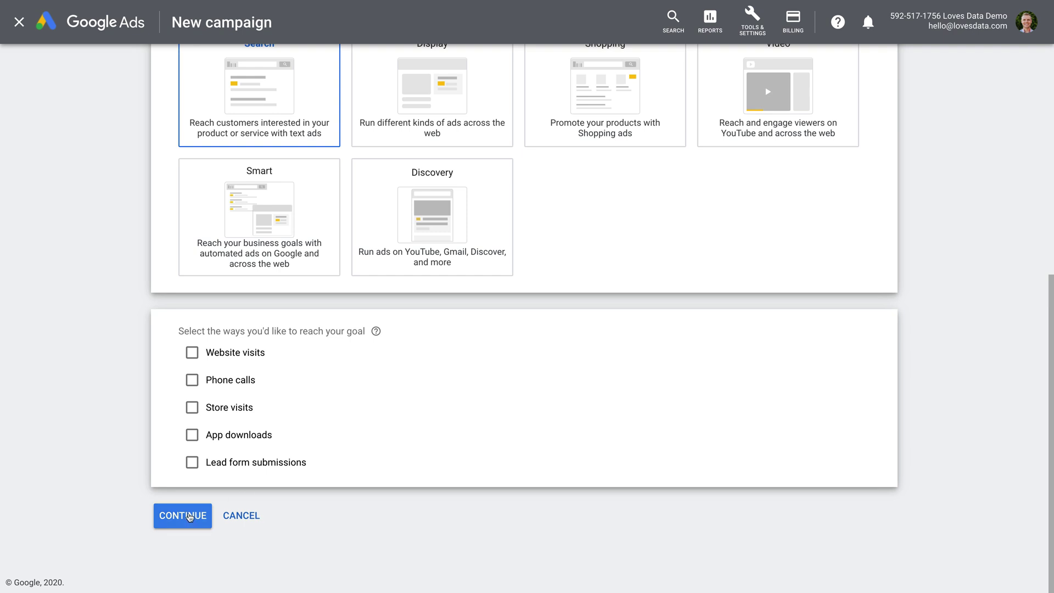
- Rename the campaign 'Draft | Search Campaign' and untick search partners and Display Network
{"action": "left_click", "coordinate": [184, 517]}
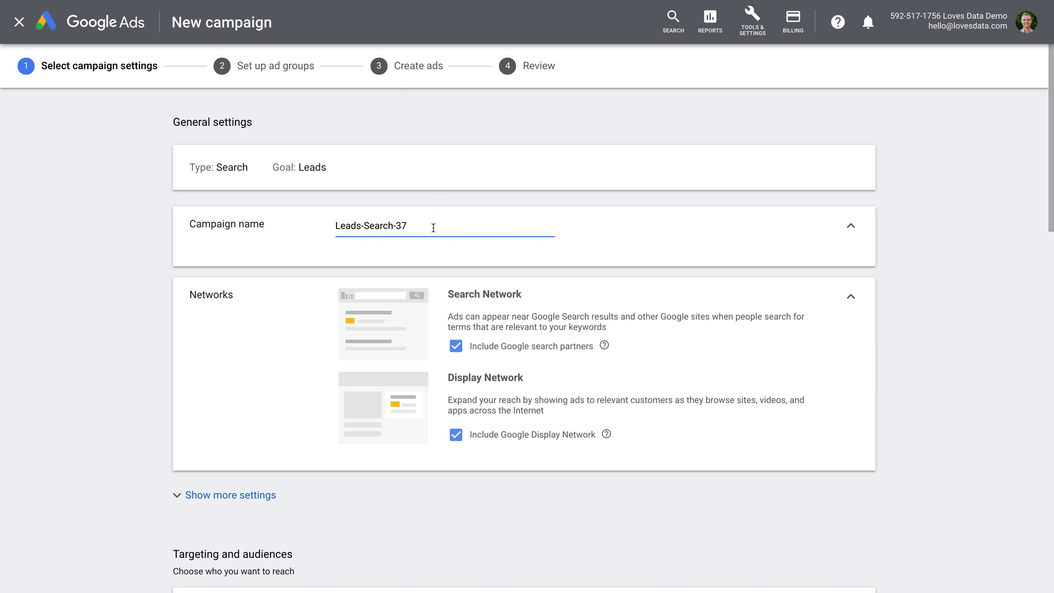
{"action": "left_click_drag", "start_coordinate": [434, 227], "coordinate": [314, 217]}
{"action": "type", "text": "Dra"}
{"action": "type", "text": "ft | Search Ca"}
{"action": "type", "text": "mpaign"}
{"action": "left_click", "coordinate": [456, 348]}
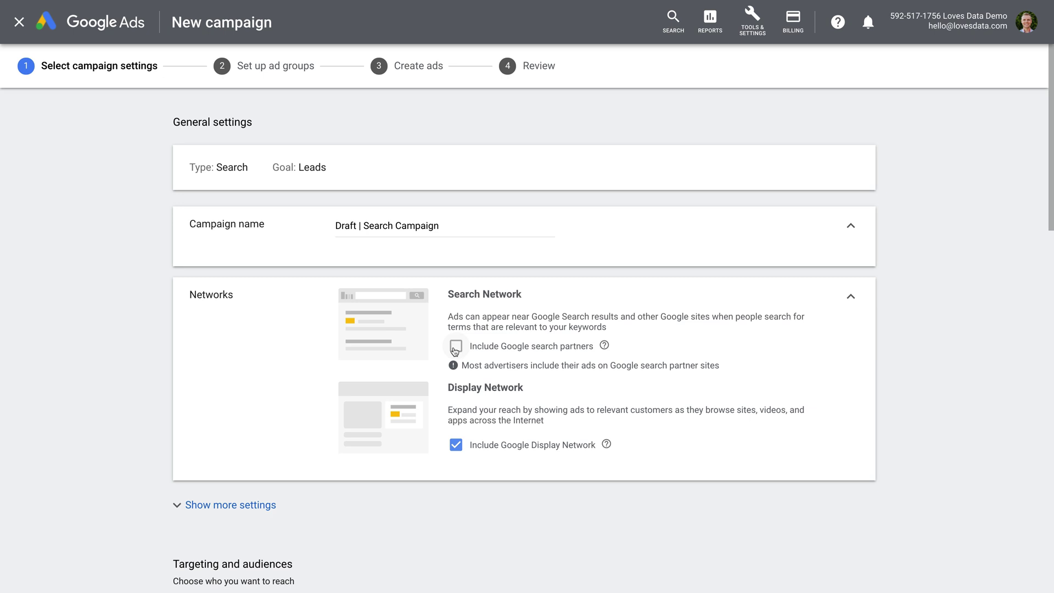
{"action": "left_click", "coordinate": [457, 446]}
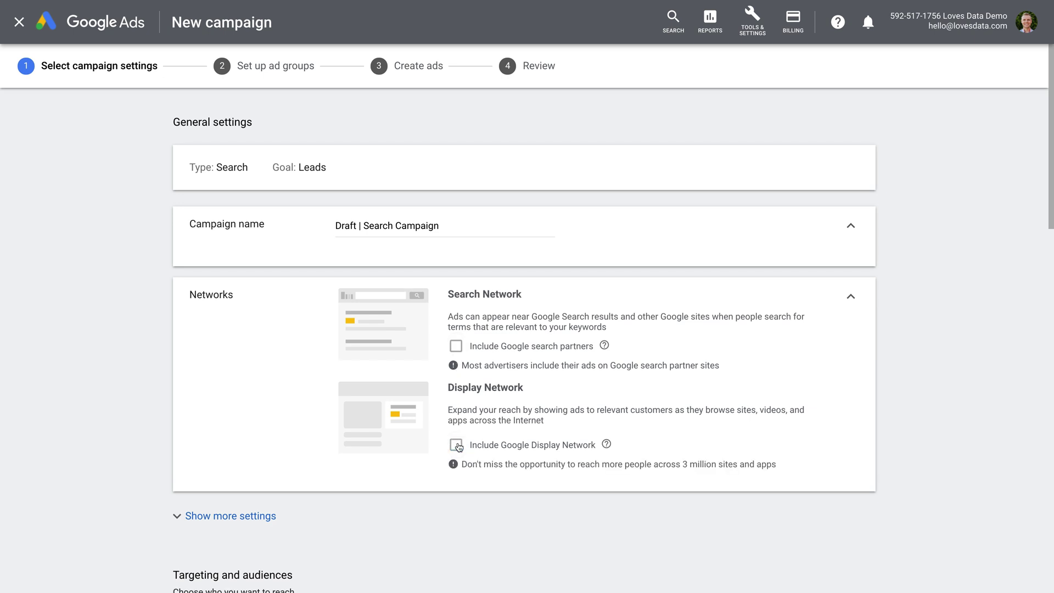
{"action": "scroll", "coordinate": [549, 442], "scroll_direction": "down", "scroll_amount": 1}
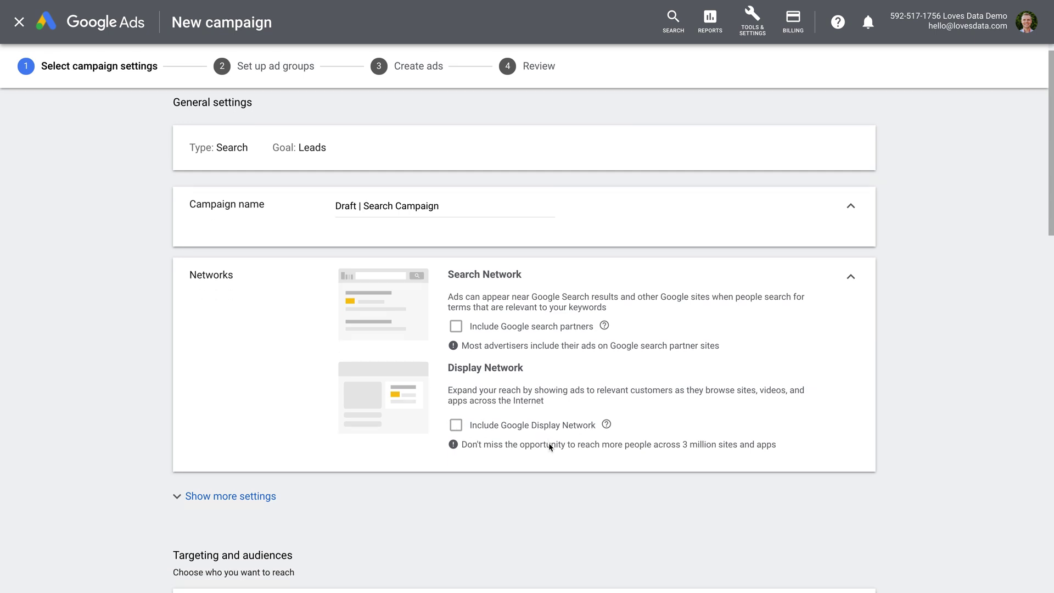
{"action": "scroll", "coordinate": [549, 442], "scroll_direction": "down", "scroll_amount": 3}
{"action": "scroll", "coordinate": [549, 442], "scroll_direction": "down", "scroll_amount": 1}
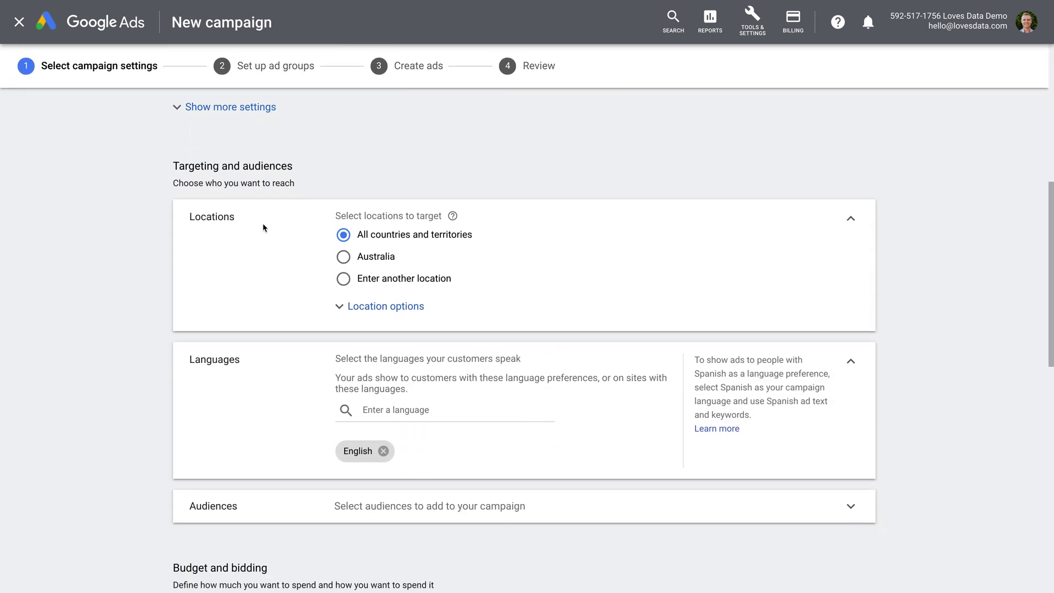
- Target San Francisco, California, adding and then removing a United States exclusion
{"action": "left_click", "coordinate": [397, 308]}
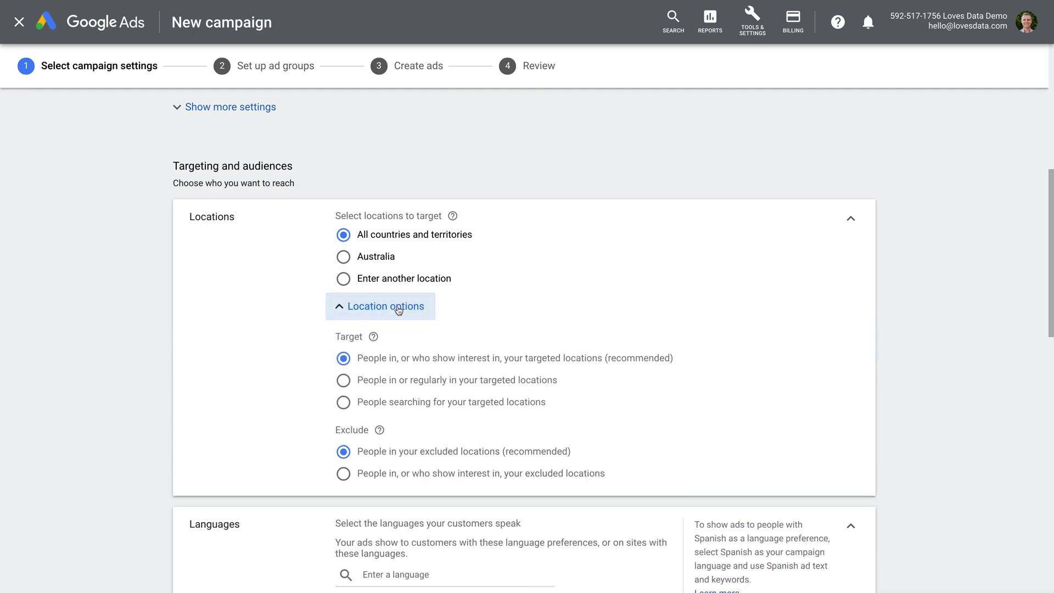
{"action": "left_click", "coordinate": [403, 310]}
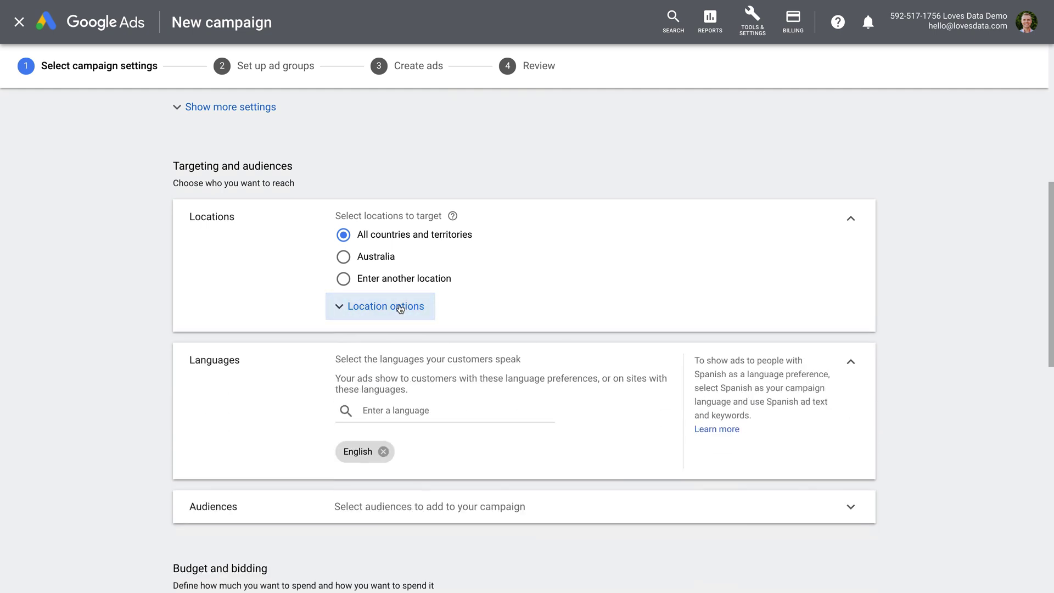
{"action": "left_click", "coordinate": [389, 280]}
{"action": "type", "text": "S"}
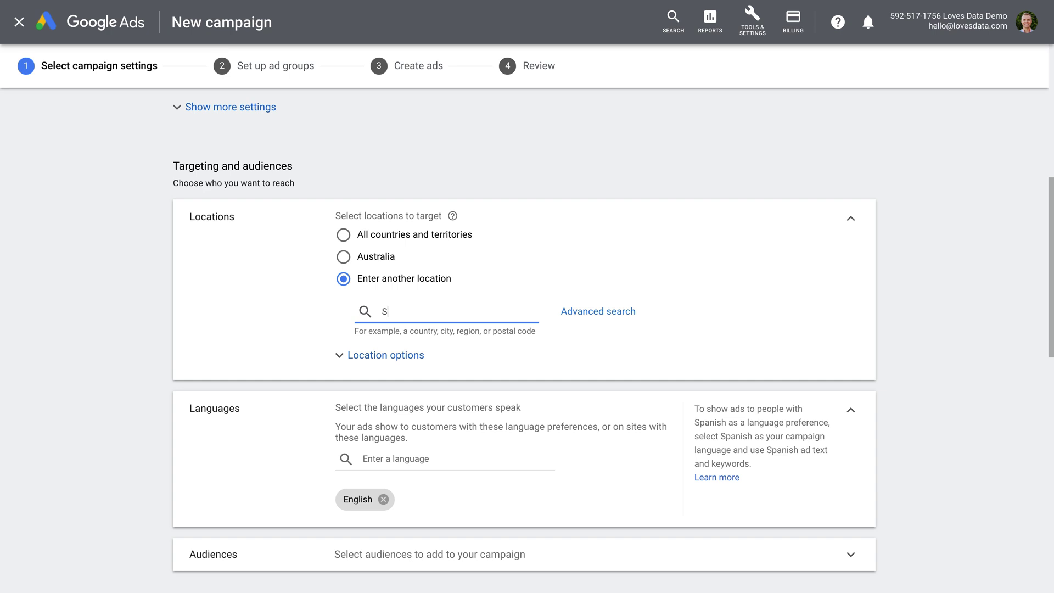
{"action": "type", "text": "an fran"}
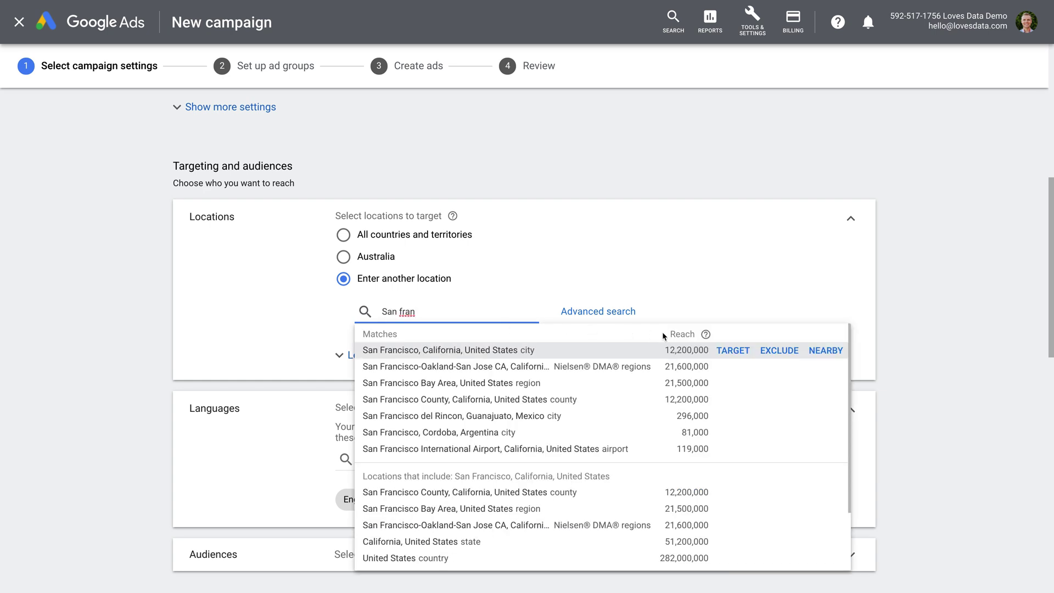
{"action": "left_click", "coordinate": [738, 350]}
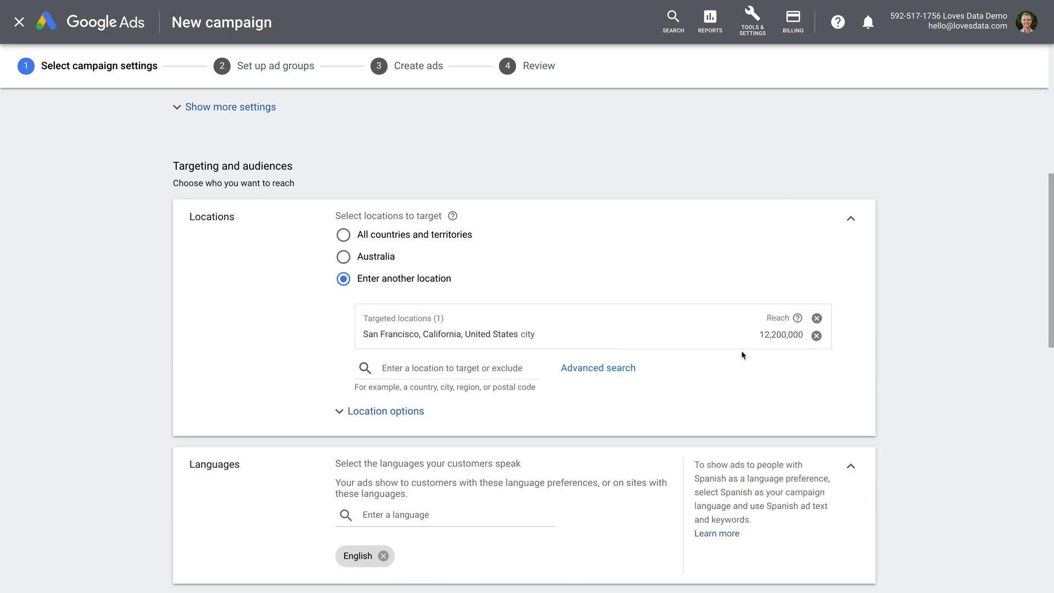
{"action": "left_click", "coordinate": [468, 368]}
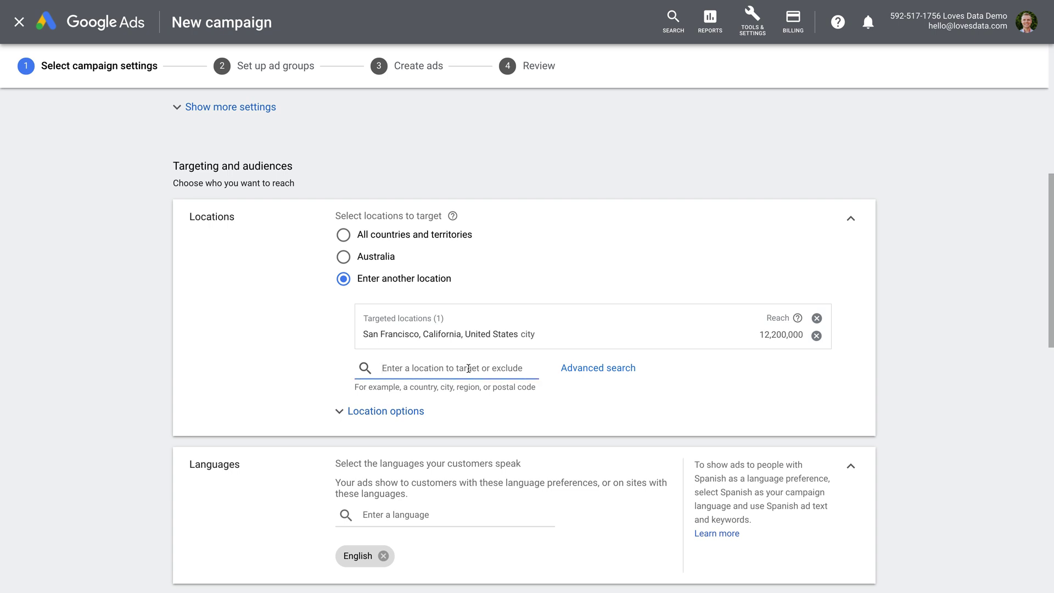
{"action": "type", "text": "United st"}
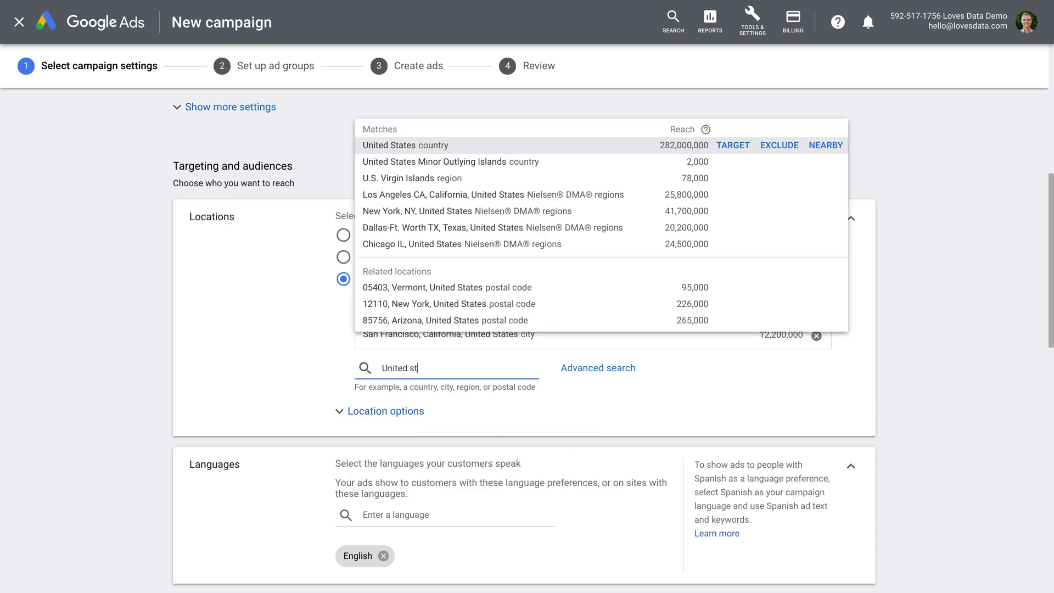
{"action": "type", "text": "ates"}
{"action": "left_click", "coordinate": [779, 145]}
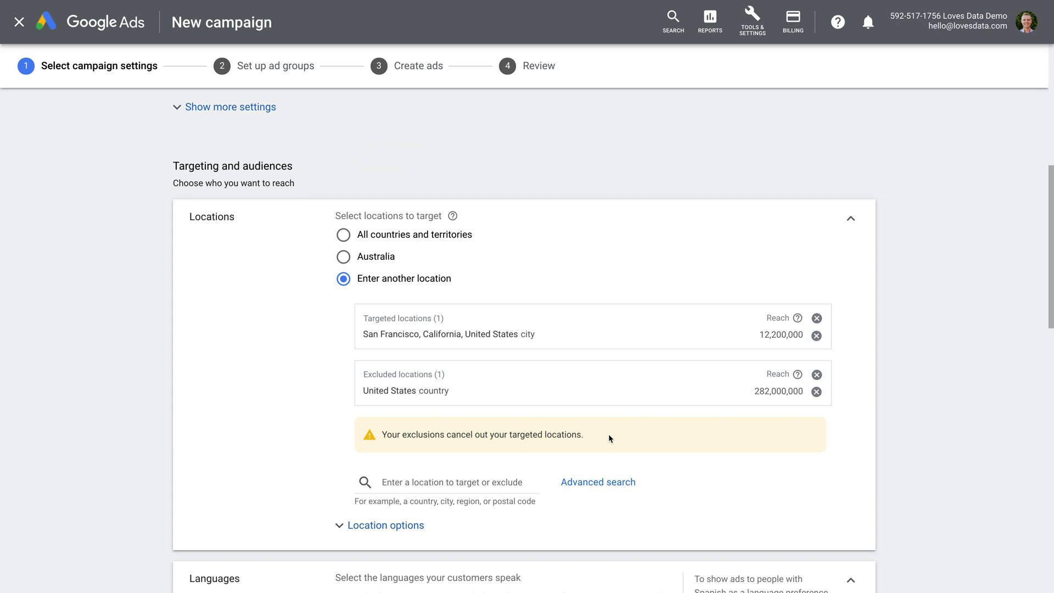
{"action": "left_click", "coordinate": [816, 375]}
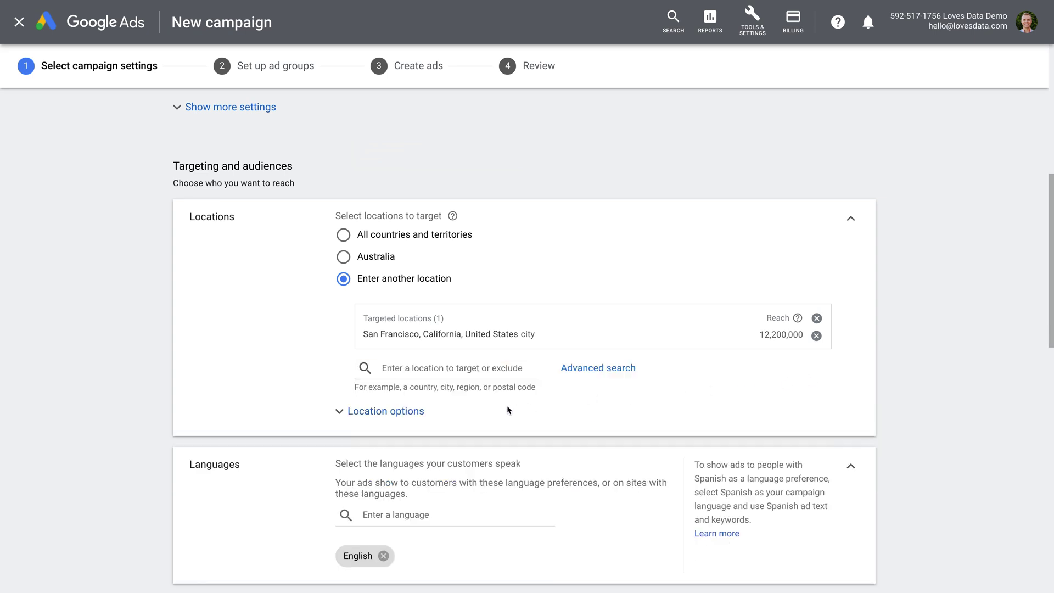
{"action": "scroll", "coordinate": [487, 409], "scroll_direction": "down", "scroll_amount": 2}
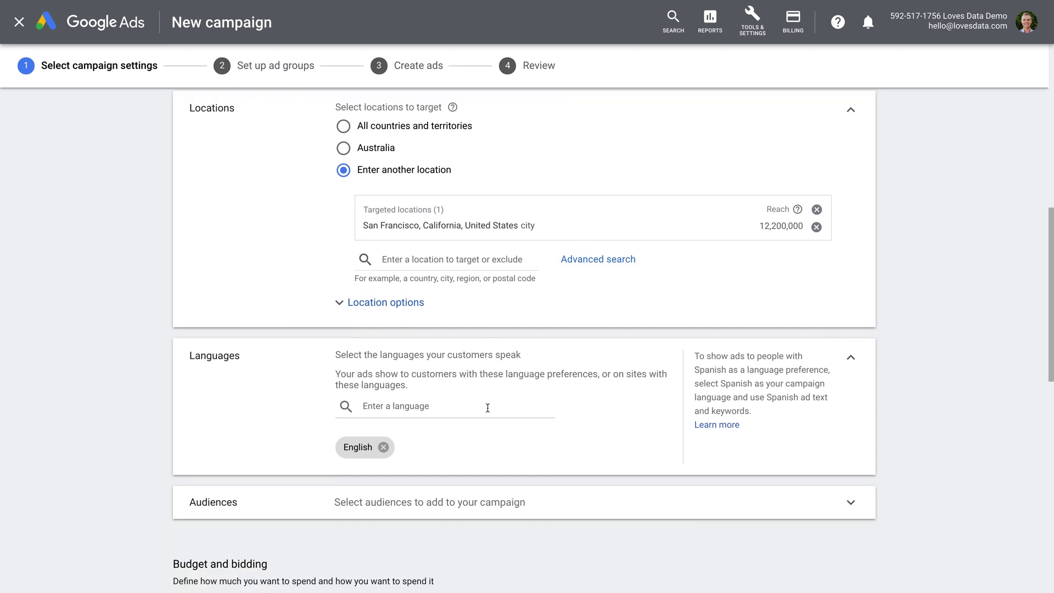
{"action": "scroll", "coordinate": [487, 410], "scroll_direction": "down", "scroll_amount": 2}
{"action": "scroll", "coordinate": [488, 412], "scroll_direction": "down", "scroll_amount": 2}
{"action": "scroll", "coordinate": [482, 404], "scroll_direction": "down", "scroll_amount": 1}
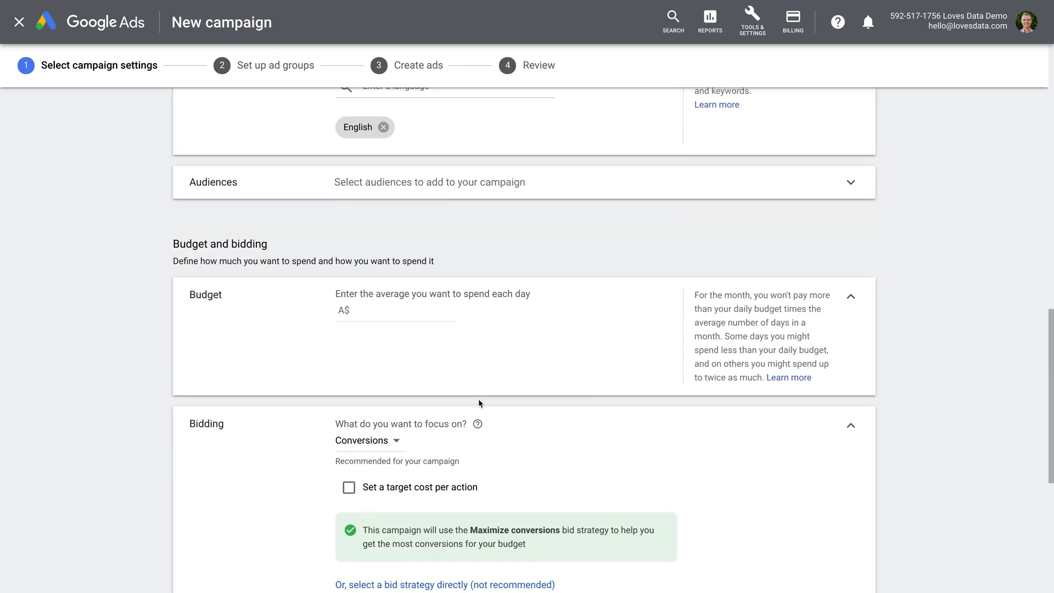
{"action": "left_click", "coordinate": [380, 311]}
{"action": "type", "text": "10"}
{"action": "scroll", "coordinate": [570, 414], "scroll_direction": "down", "scroll_amount": 1}
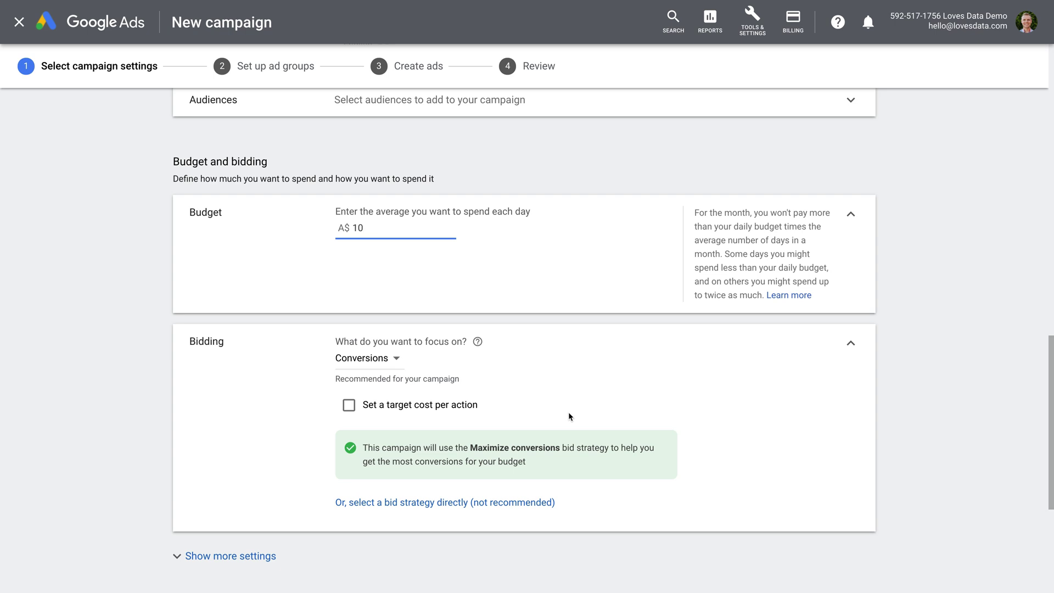
{"action": "scroll", "coordinate": [568, 417], "scroll_direction": "down", "scroll_amount": 1}
{"action": "scroll", "coordinate": [568, 416], "scroll_direction": "down", "scroll_amount": 1}
{"action": "scroll", "coordinate": [568, 416], "scroll_direction": "down", "scroll_amount": 2}
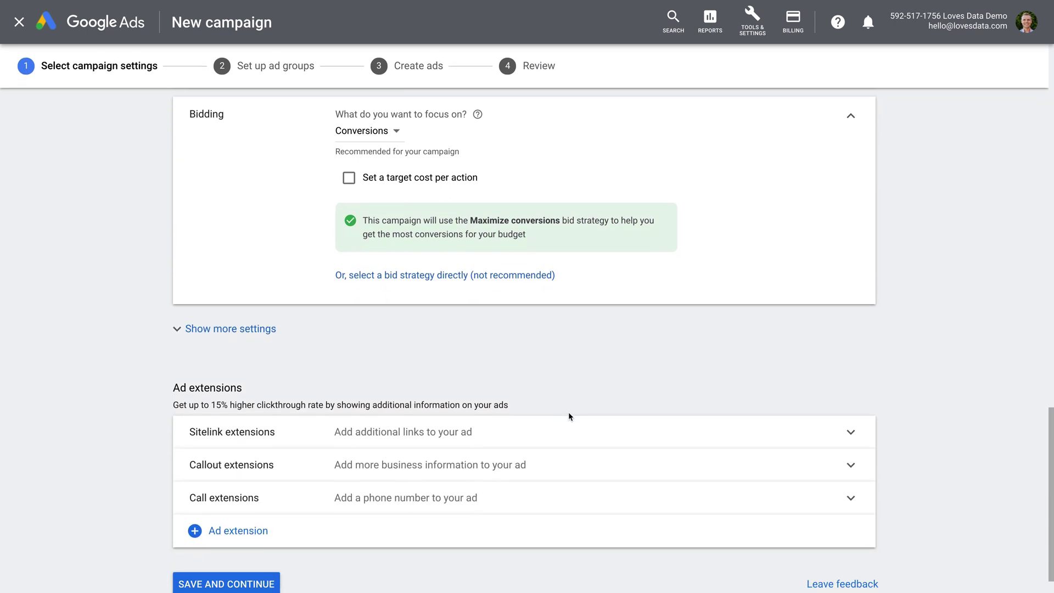
{"action": "scroll", "coordinate": [569, 415], "scroll_direction": "down", "scroll_amount": 1}
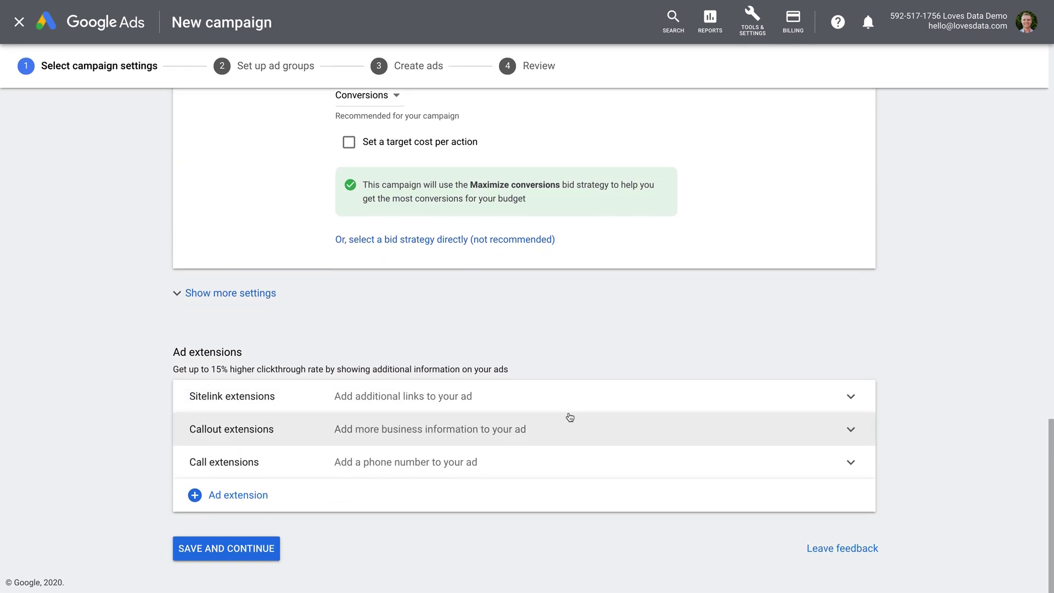
- Save the campaign settings and keep the ad group type as Standard
{"action": "left_click", "coordinate": [265, 554]}
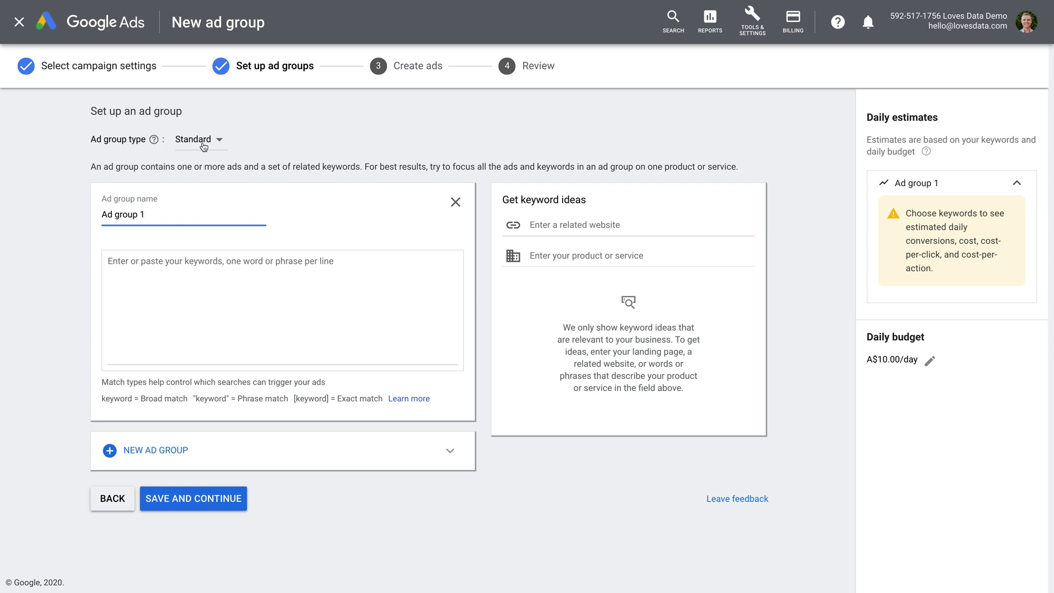
{"action": "left_click", "coordinate": [204, 148]}
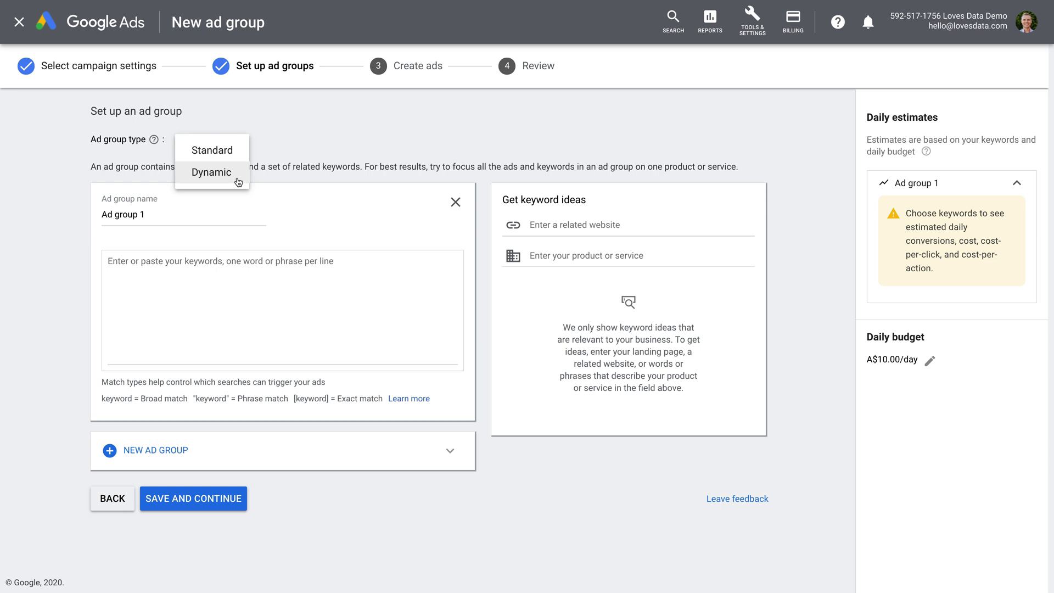
{"action": "left_click", "coordinate": [291, 140]}
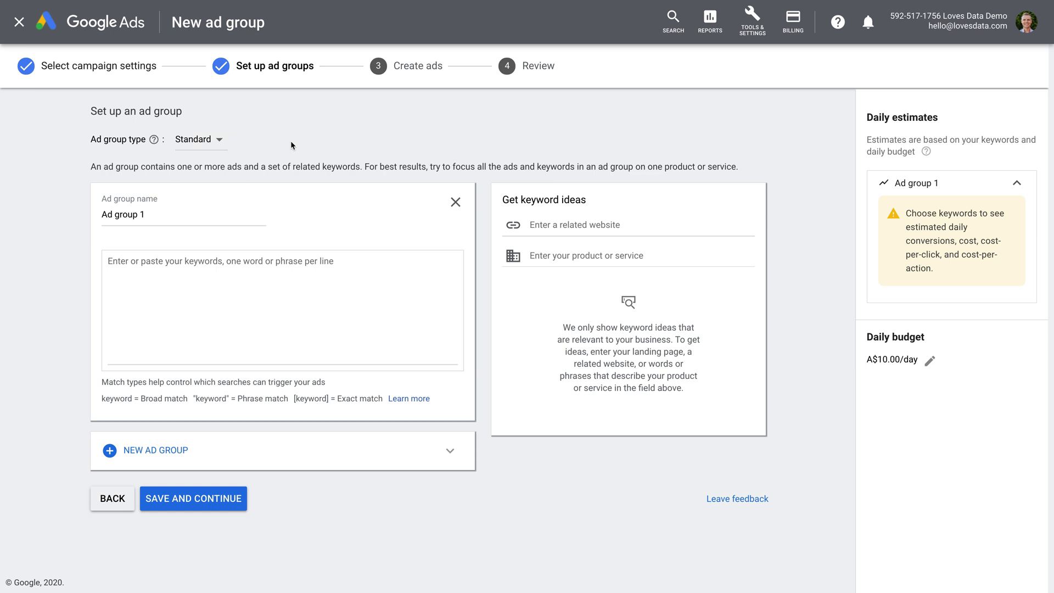
- Rename Ad group 1 to 'GA Certification' and enter five certification keywords, one per line
{"action": "left_click_drag", "start_coordinate": [144, 215], "coordinate": [83, 217]}
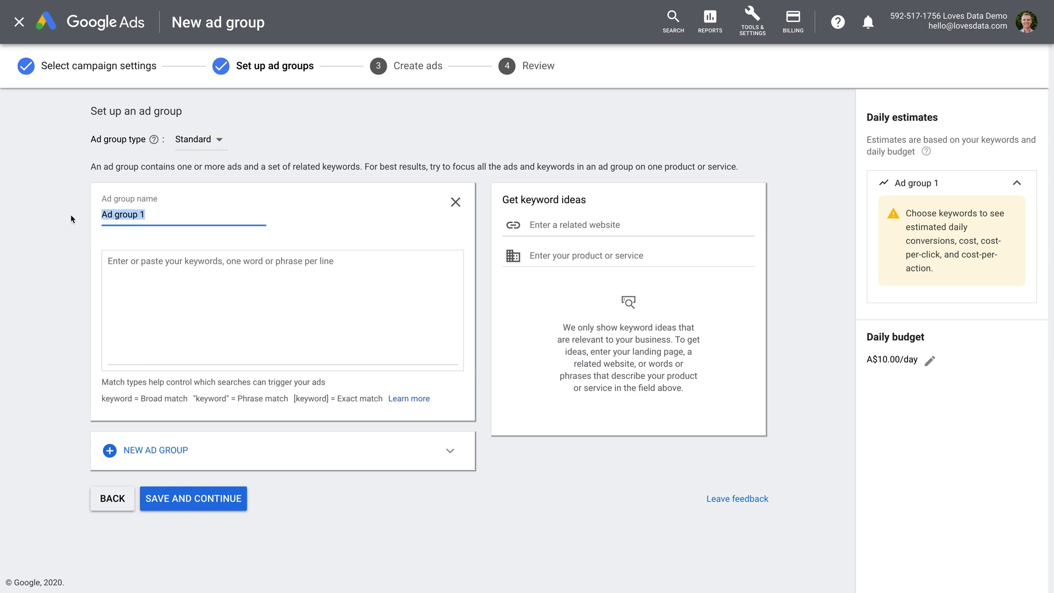
{"action": "type", "text": "GA Certificati"}
{"action": "type", "text": "on"}
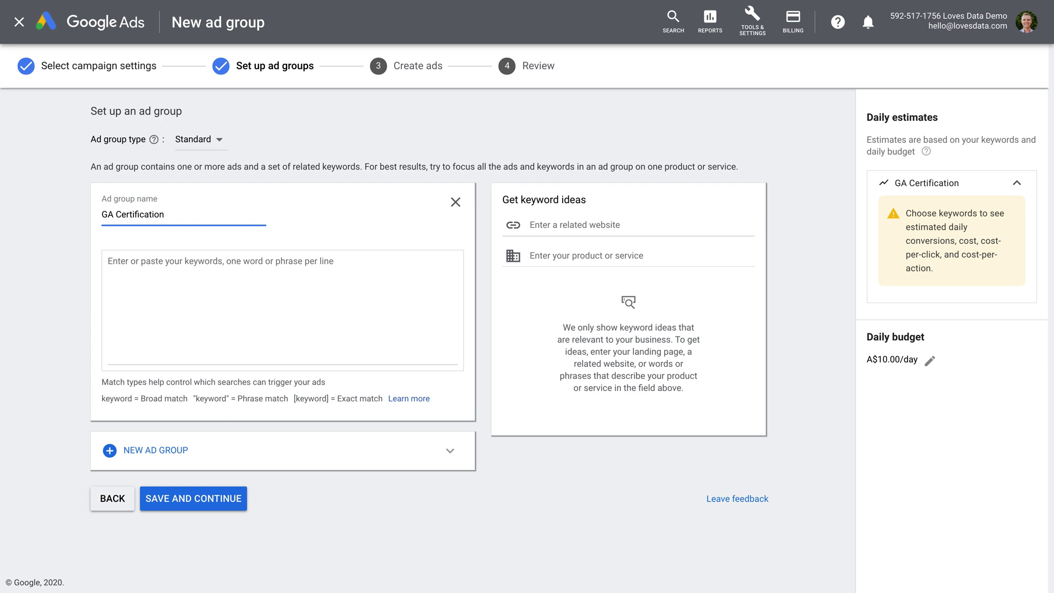
{"action": "left_click", "coordinate": [142, 265]}
{"action": "type", "text": "google analytics "}
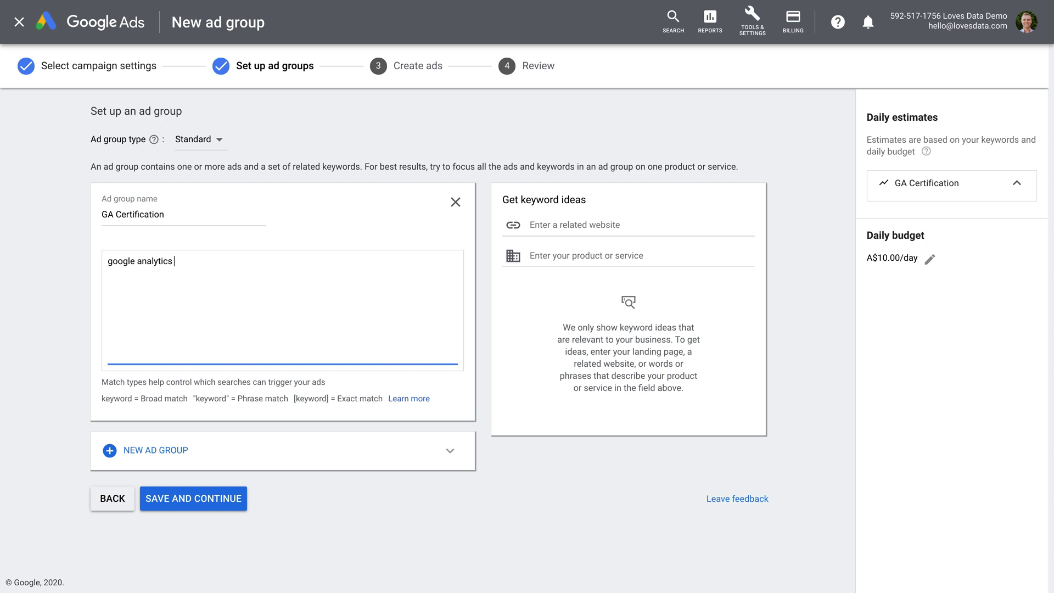
{"action": "type", "text": "certification"}
{"action": "key", "text": "Return"}
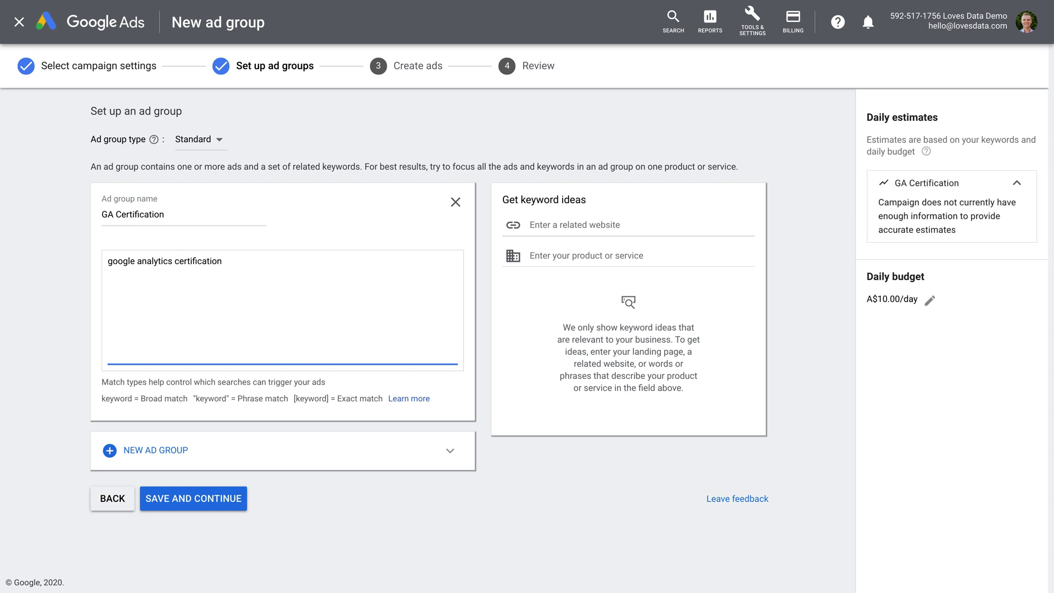
{"action": "type", "text": "google analytics iq cert"}
{"action": "type", "text": "ification"}
{"action": "key", "text": "Return"}
{"action": "type", "text": "google analy"}
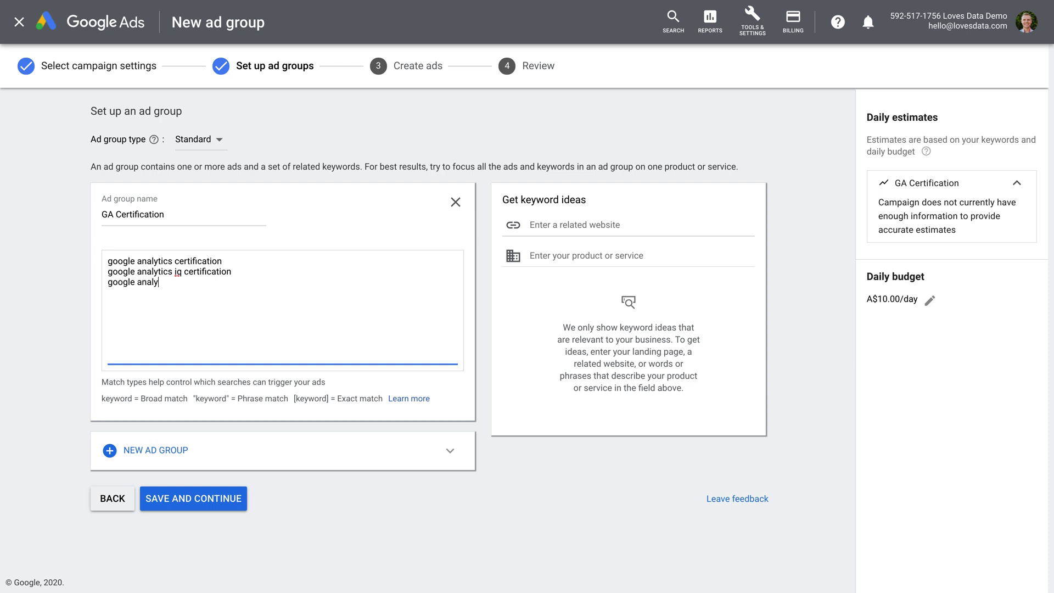
{"action": "type", "text": "tics individual certification"}
{"action": "type", "text": "ga c"}
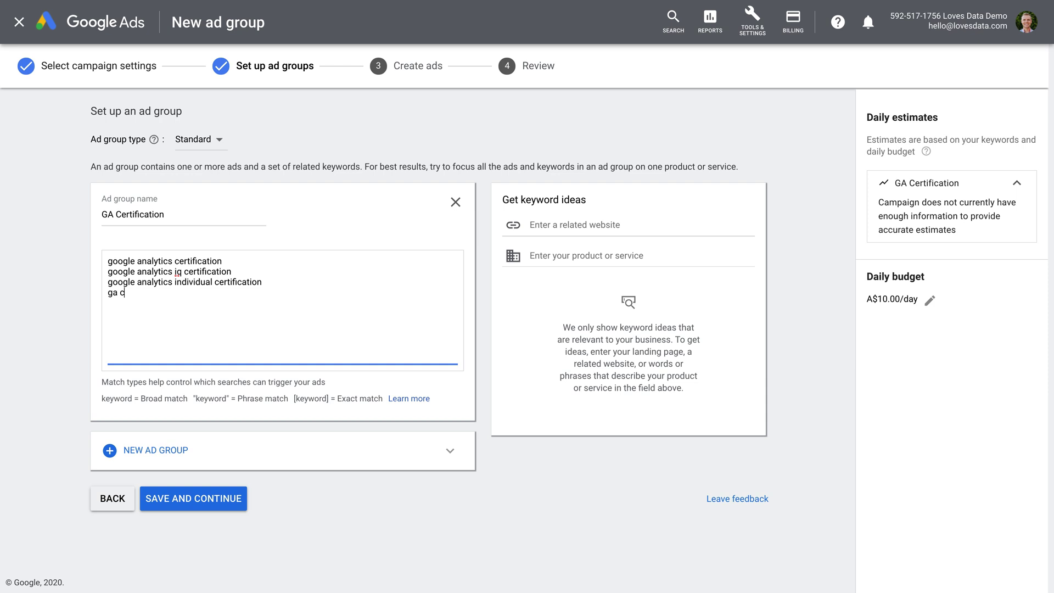
{"action": "type", "text": "ertification"}
{"action": "key", "text": "Return"}
{"action": "type", "text": "google analytics"}
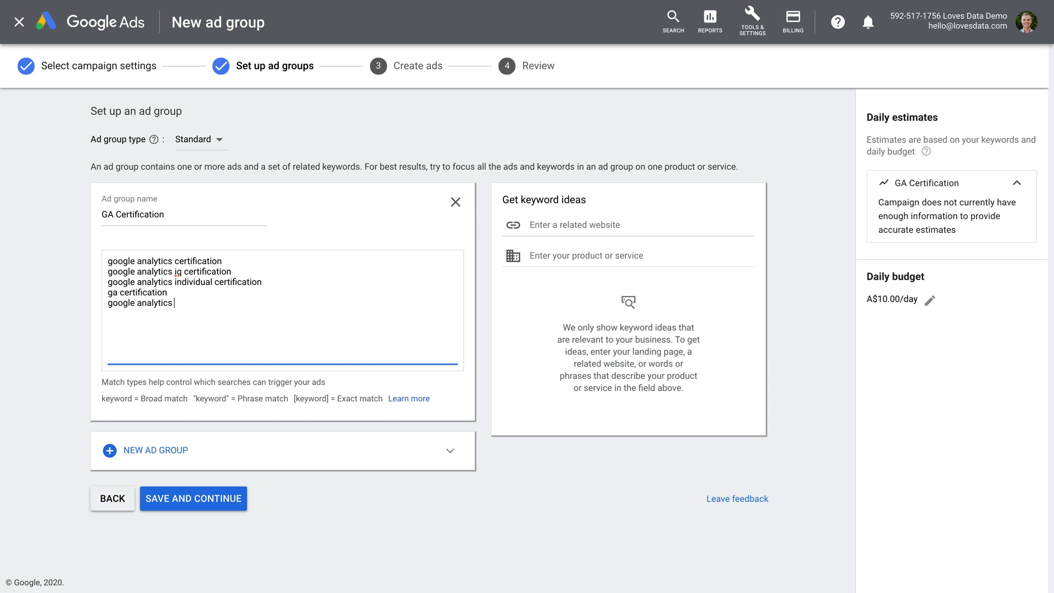
{"action": "type", "text": " certifica"}
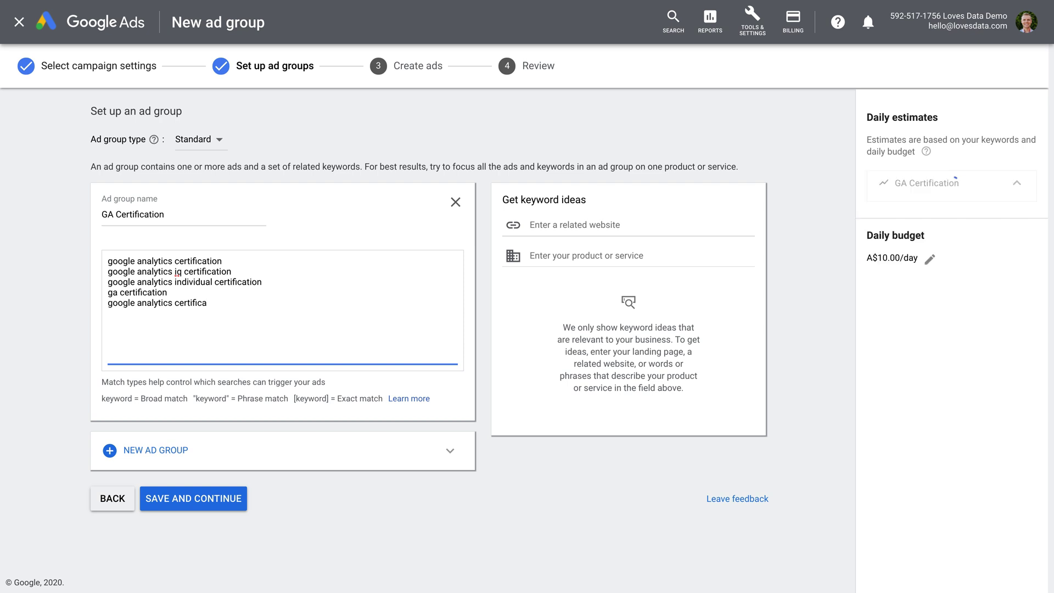
{"action": "type", "text": "tion pre"}
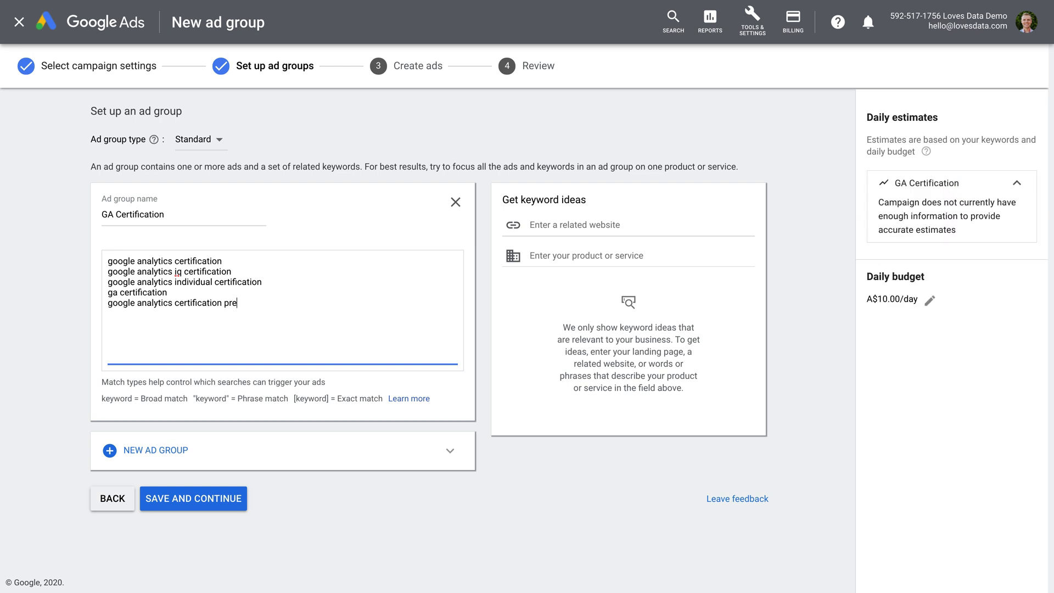
{"action": "type", "text": "p"}
- Add Ad group 2 named 'GA Exam' with five exam keywords, one per line
{"action": "left_click", "coordinate": [210, 457]}
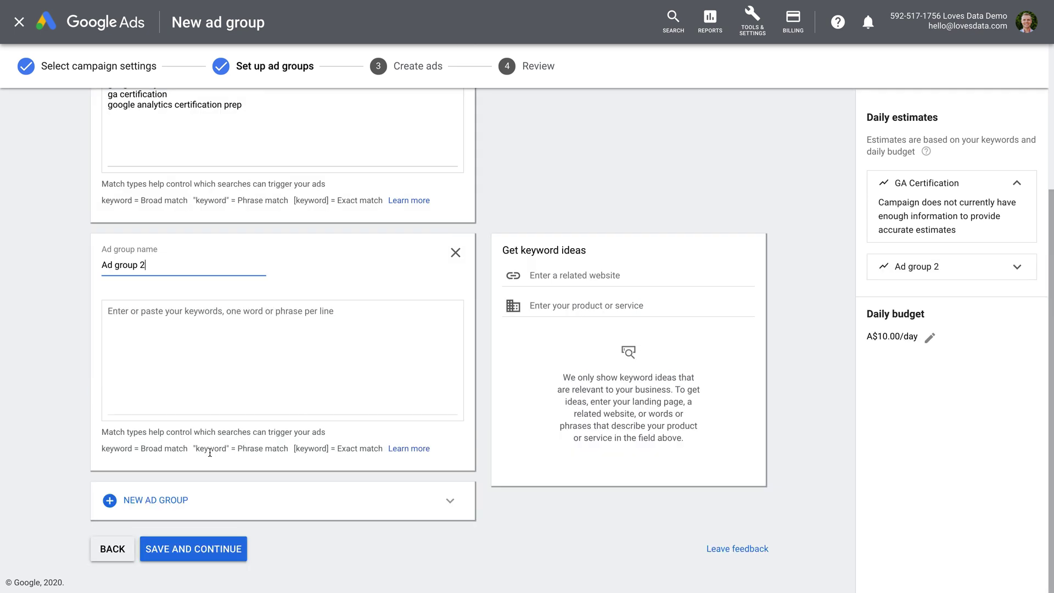
{"action": "key", "text": "ctrl+a"}
{"action": "type", "text": "GA Exam"}
{"action": "key", "text": "Tab"}
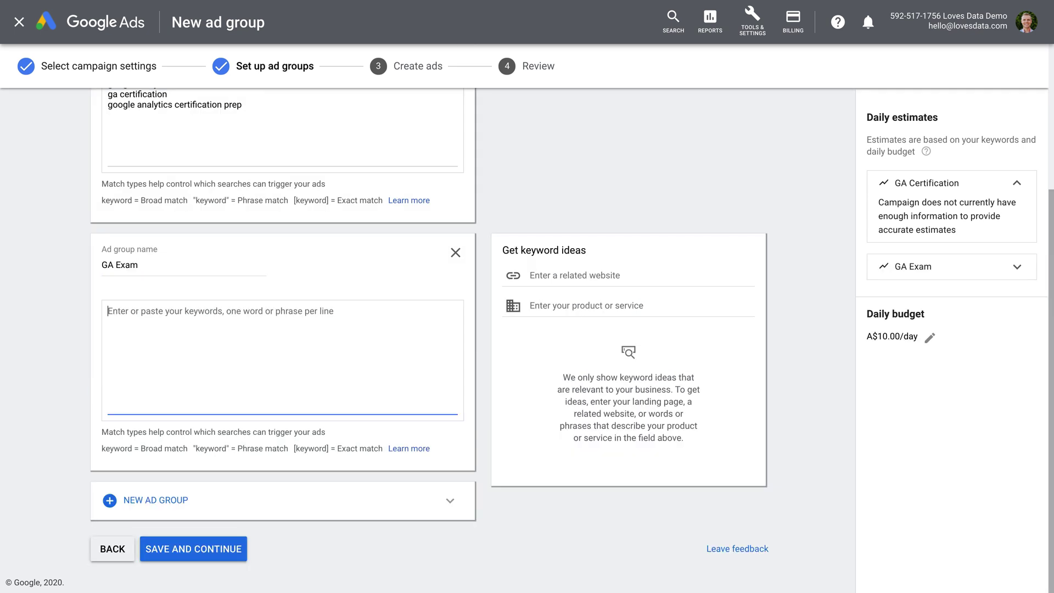
{"action": "type", "text": "google analytics exam"}
{"action": "key", "text": "Return"}
{"action": "type", "text": "google "}
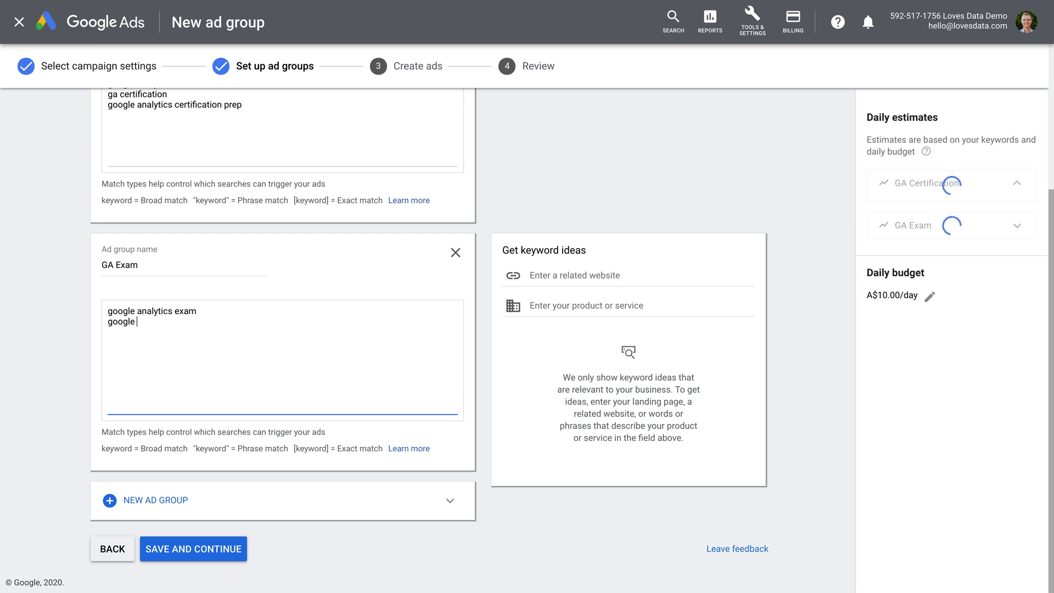
{"action": "type", "text": "analytics qiq"}
{"action": "key", "text": "BackSpace"}
{"action": "key", "text": "BackSpace"}
{"action": "type", "text": "iq exam"}
{"action": "key", "text": "Return"}
{"action": "type", "text": "google analytics exam prep"}
{"action": "key", "text": "Return"}
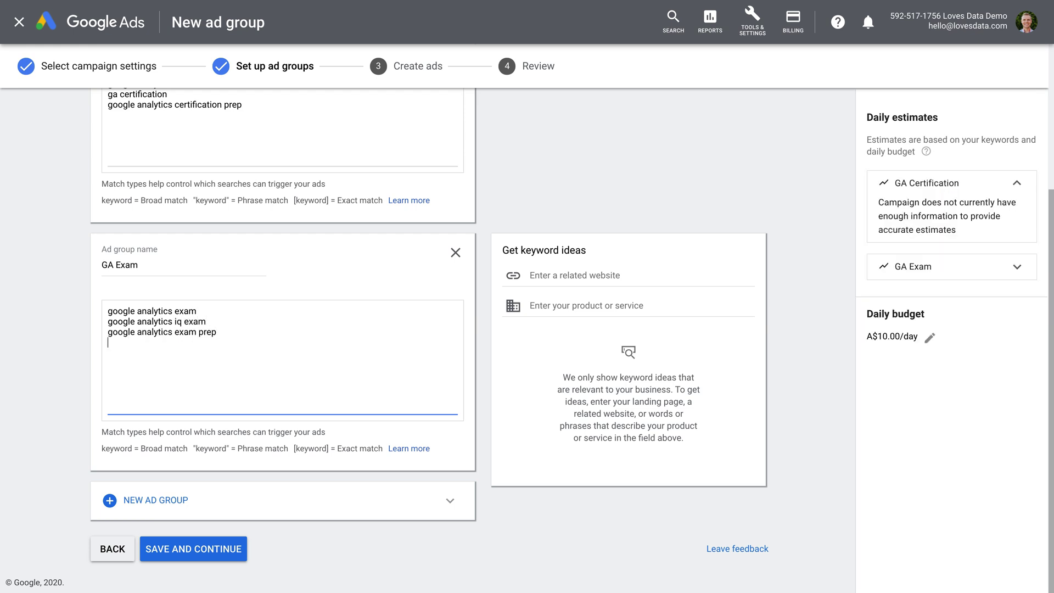
{"action": "type", "text": "gaiq exam"}
{"action": "key", "text": "Return"}
{"action": "type", "text": "gaiq exa"}
{"action": "type", "text": "m prep"}
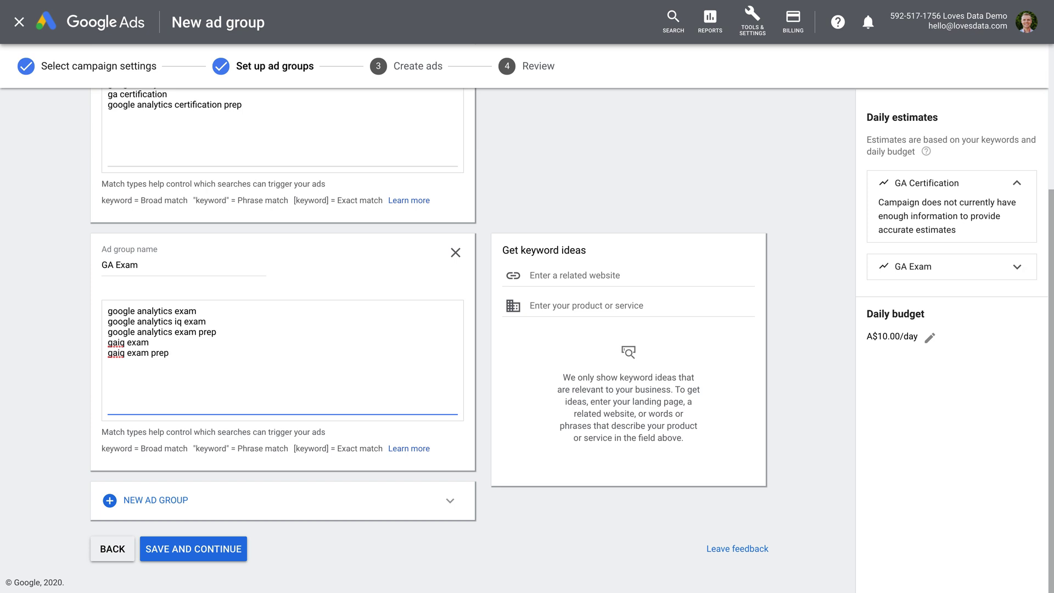
- Write the first GA Certification text ad: final URL, three headlines, two descriptions
{"action": "left_click", "coordinate": [221, 550]}
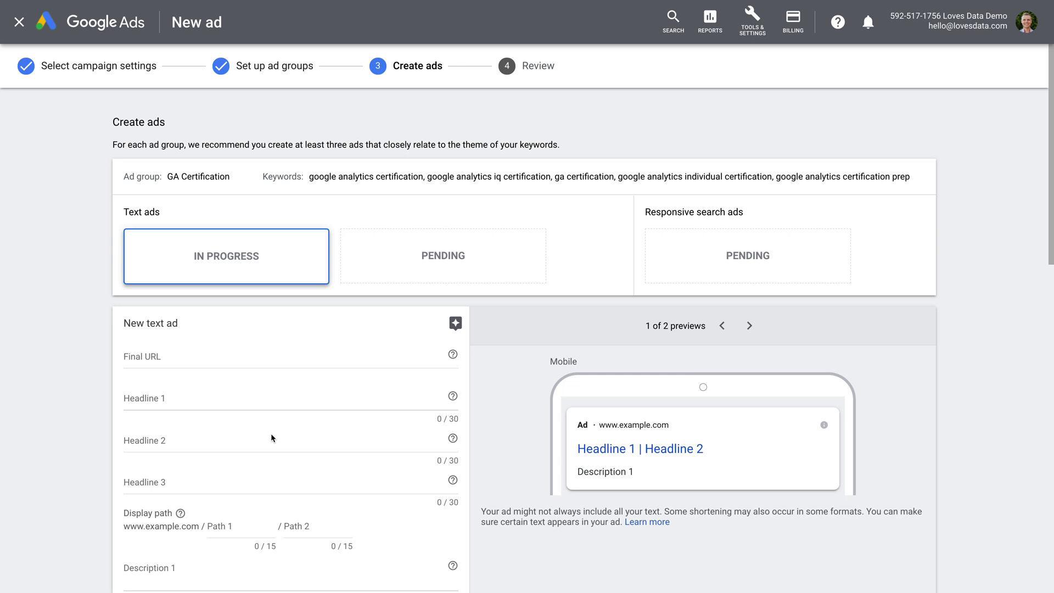
{"action": "left_click", "coordinate": [209, 356]}
{"action": "type", "text": "https://www.lovesdata.com"}
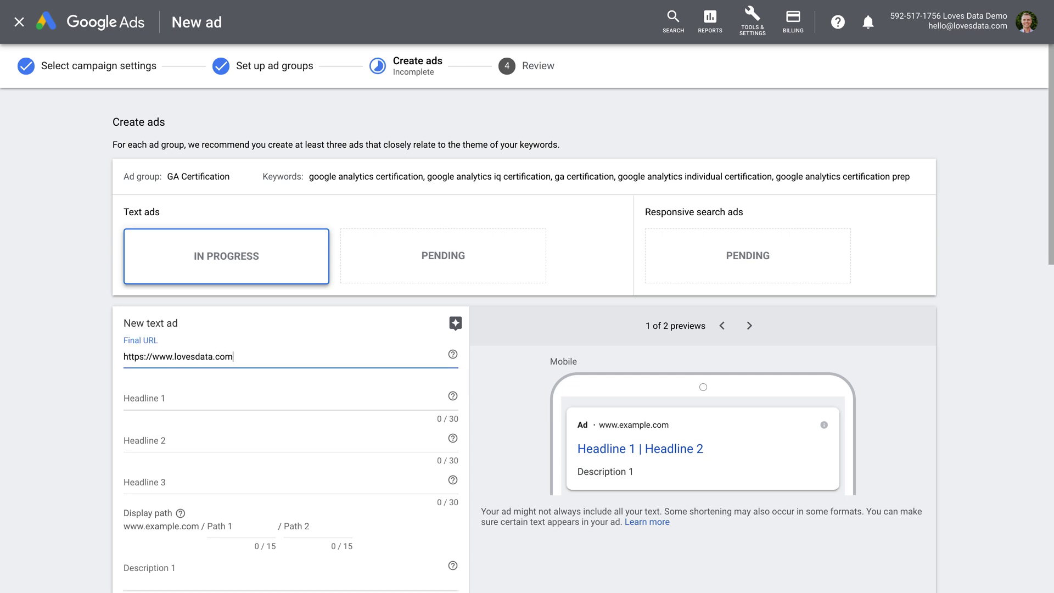
{"action": "type", "text": "/blog/google-analytics-certification"}
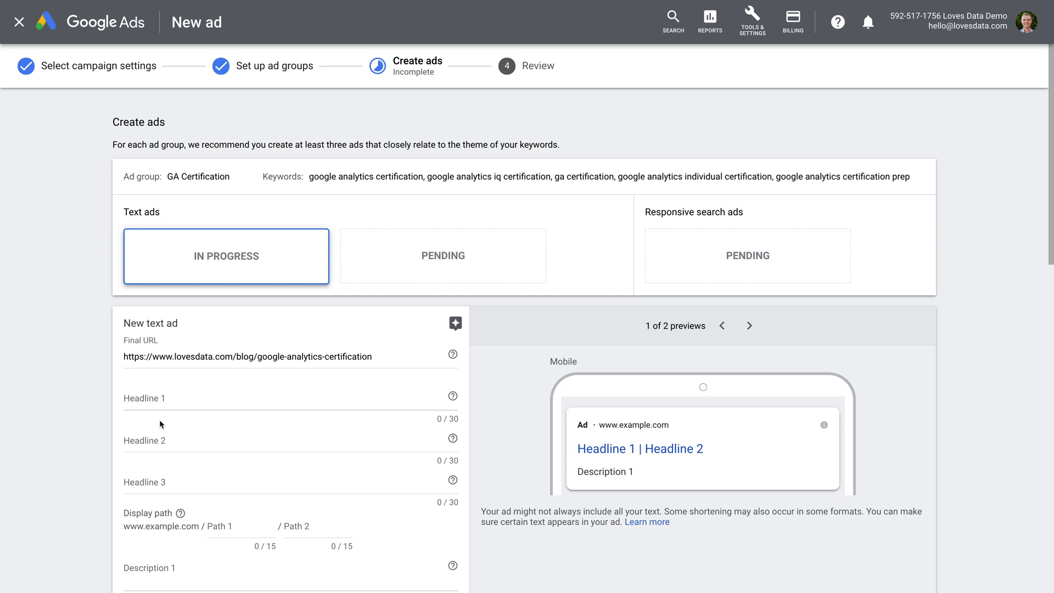
{"action": "left_click", "coordinate": [170, 397]}
{"action": "type", "text": "Google Analytics Certification"}
{"action": "key", "text": "Tab"}
{"action": "type", "text": "How To Get Certified"}
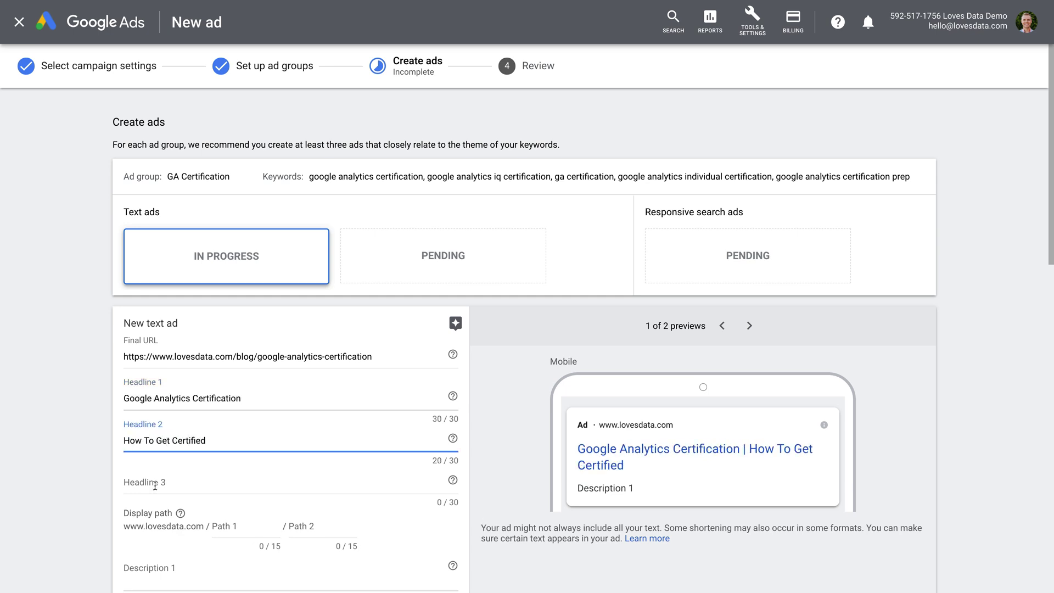
{"action": "key", "text": "Tab"}
{"action": "type", "text": "GA Tips, Recommendations, Etc"}
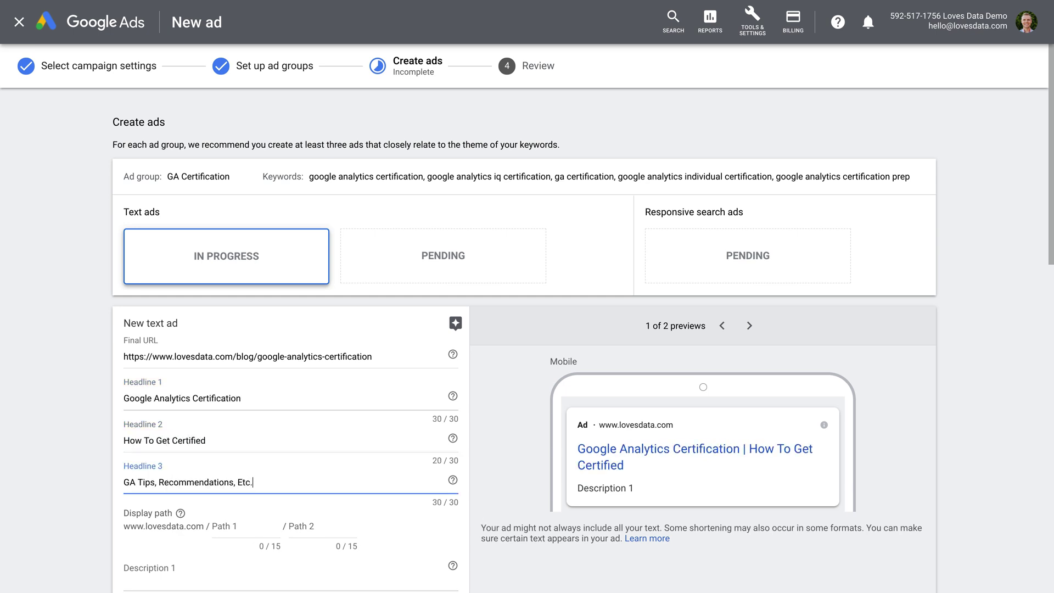
{"action": "scroll", "coordinate": [289, 413], "scroll_direction": "down", "scroll_amount": 2}
{"action": "left_click", "coordinate": [166, 416]}
{"action": "type", "text": "Learn about the steps you need to take to become Google Analytics certified."}
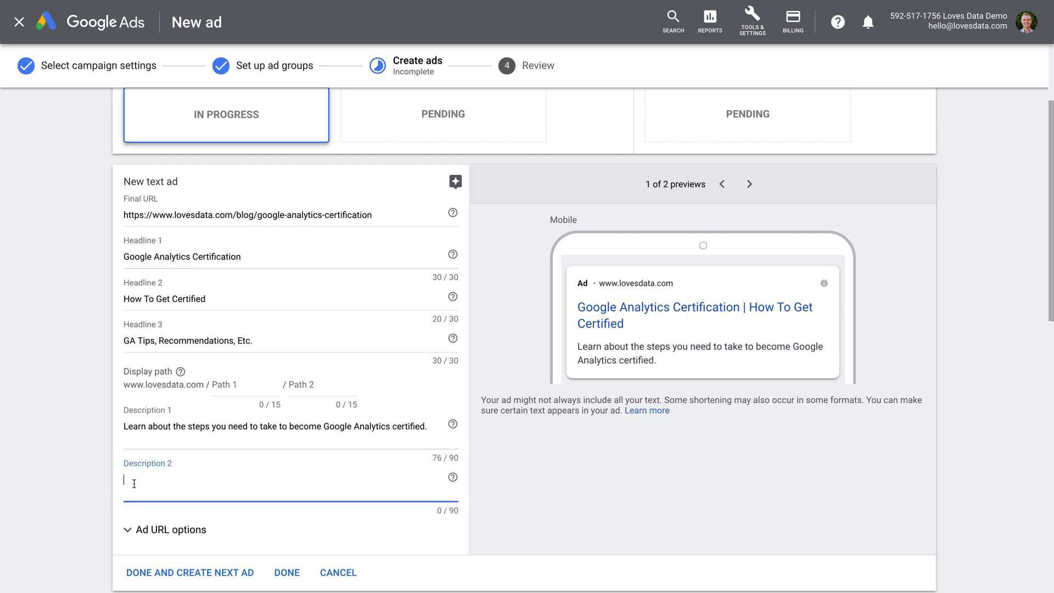
{"action": "type", "text": "Everything you need to become"}
{"action": "key", "text": "BackSpace"}
{"action": "key", "text": "BackSpace"}
{"action": "key", "text": "BackSpace"}
{"action": "type", "text": "get your Google Analytics Certificatio"}
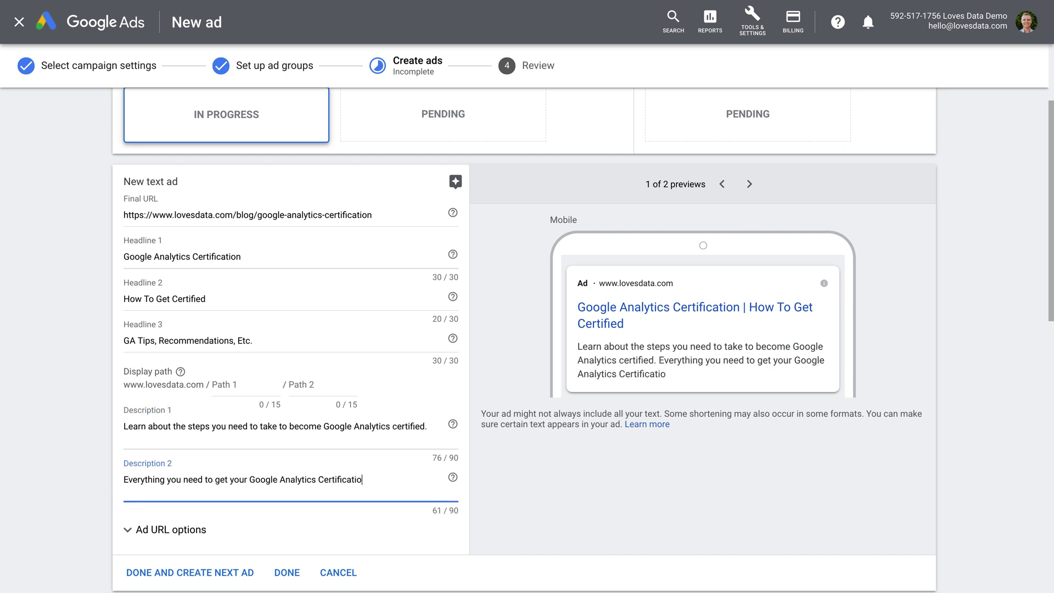
{"action": "type", "text": "n. Start now."}
{"action": "left_click", "coordinate": [190, 573]}
- Write a second GA Certification text ad, then enter the GA Exam ad's final URL
{"action": "left_click", "coordinate": [247, 358]}
{"action": "type", "text": "Get GA C"}
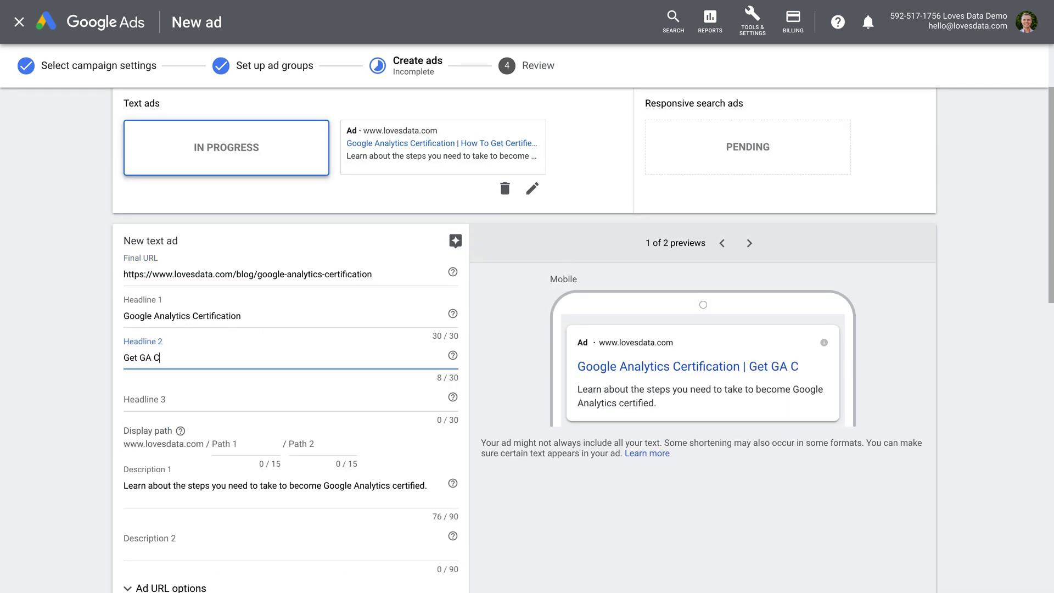
{"action": "type", "text": "ertification Today"}
{"action": "left_click", "coordinate": [214, 399]}
{"action": "type", "text": "Tips, Suggestions, and More"}
{"action": "scroll", "coordinate": [210, 476], "scroll_direction": "down", "scroll_amount": 1}
{"action": "left_click", "coordinate": [210, 477]}
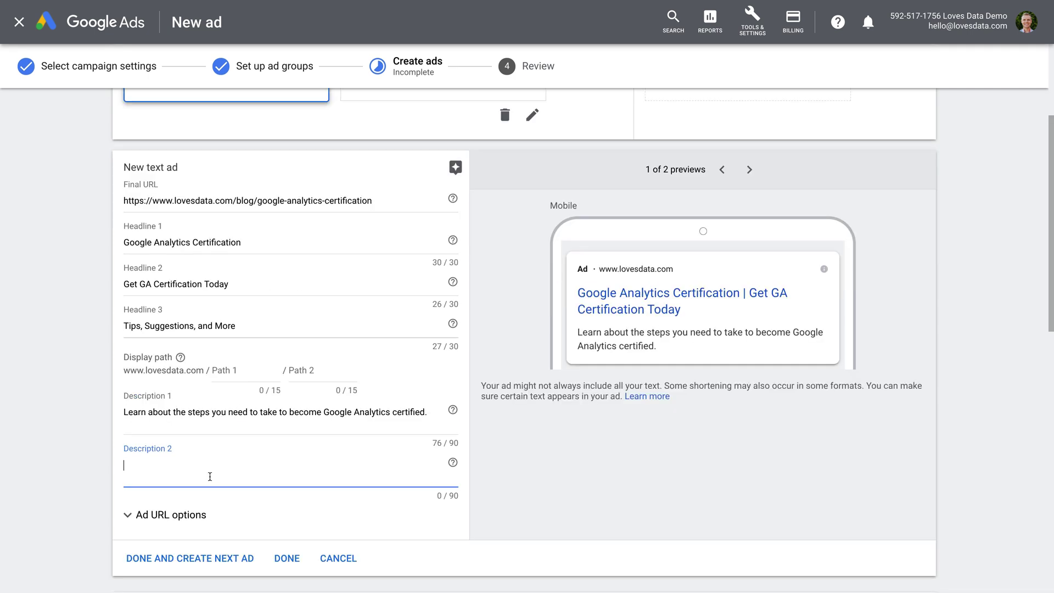
{"action": "type", "text": "Important knowledge you'll need to get Google Analytics certified. Learn now."}
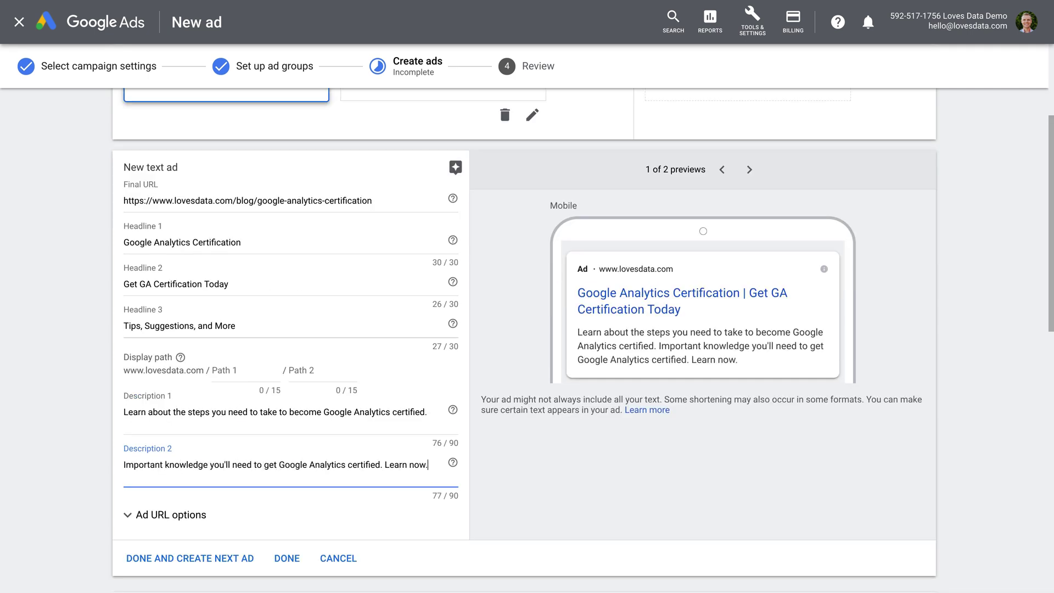
{"action": "left_click", "coordinate": [287, 559]}
{"action": "left_click", "coordinate": [209, 358]}
{"action": "type", "text": "https://www.lovesdata.com/blog/google-analytics-certified"}
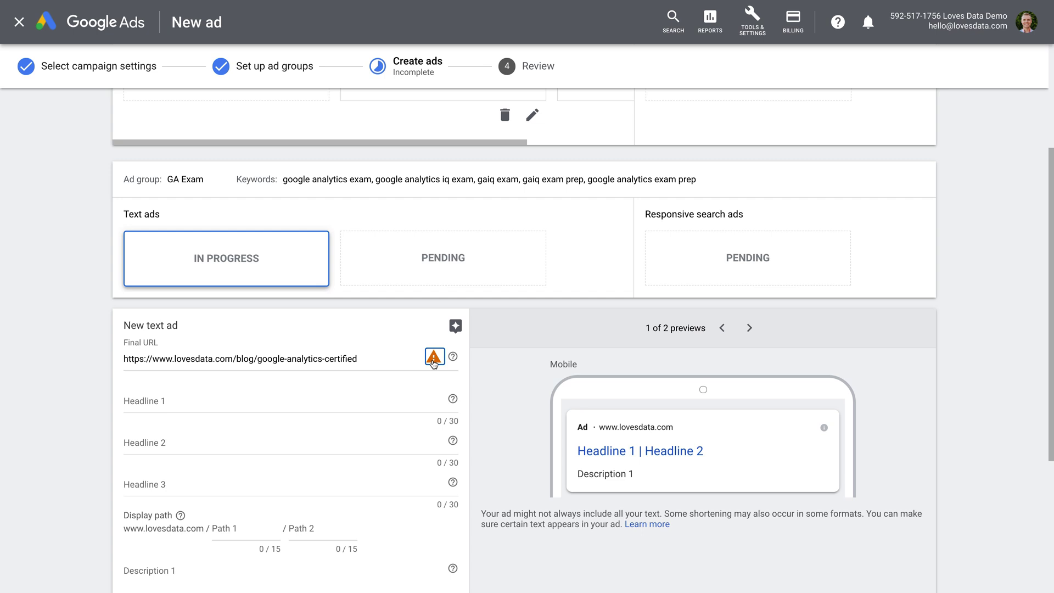
- Complete the first GA Exam ad's corrected URL, three headlines and two descriptions
{"action": "key", "text": "BackSpace"}
{"action": "key", "text": "BackSpace"}
{"action": "type", "text": "ication"}
{"action": "key", "text": "Tab"}
{"action": "type", "text": "Google "}
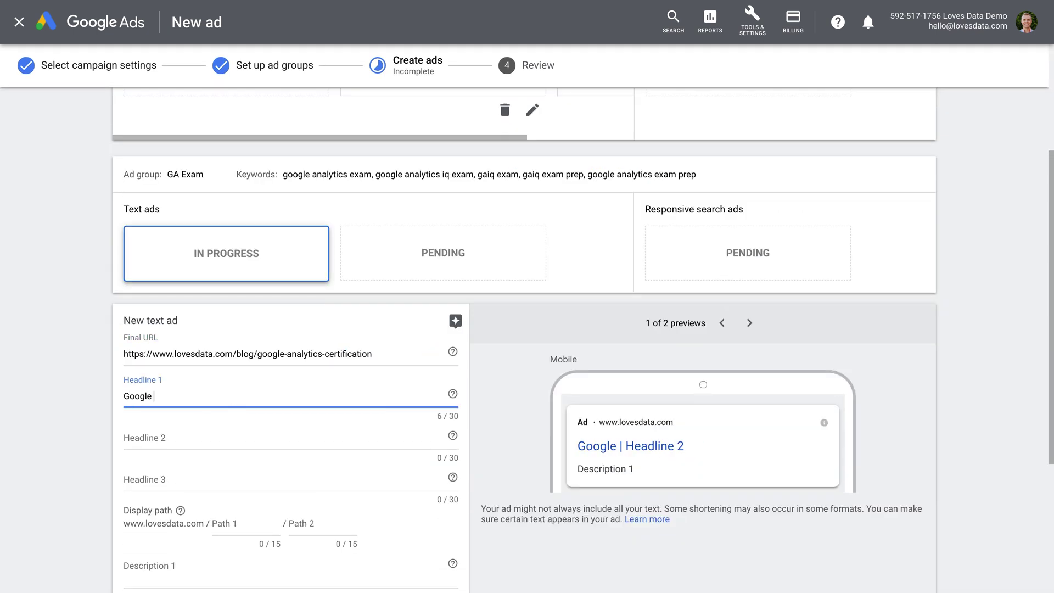
{"action": "type", "text": "Analytics Exam"}
{"action": "key", "text": "Tab"}
{"action": "type", "text": "Tips to Pass Google's Exam"}
{"action": "key", "text": "Tab"}
{"action": "type", "text": "Get GA Certified"}
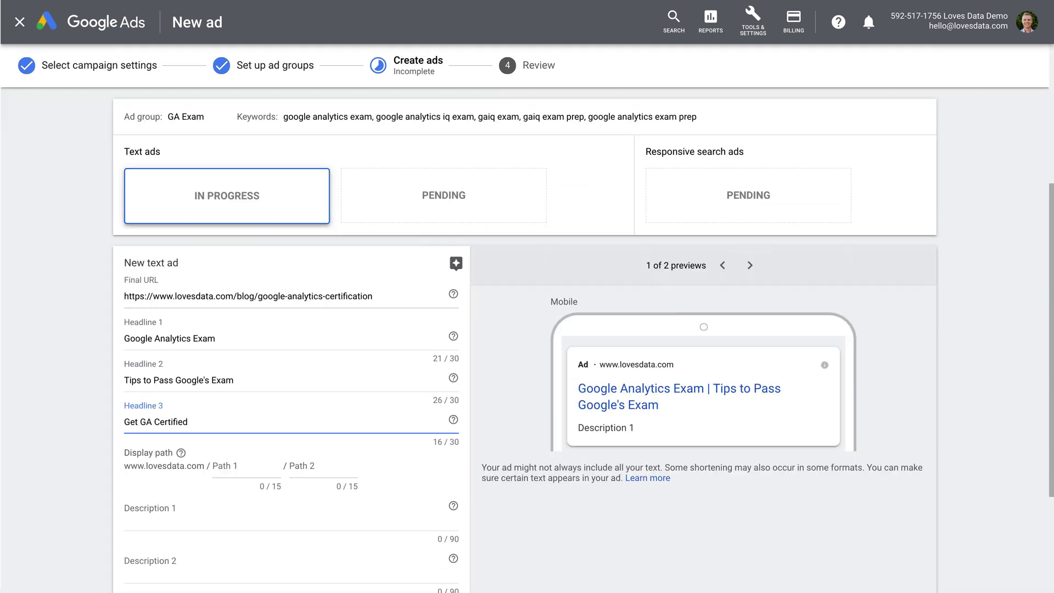
{"action": "key", "text": "Tab"}
{"action": "key", "text": "Tab"}
{"action": "key", "text": "Tab"}
{"action": "type", "text": "Learn all about the Google Analytics exam and how to get certified."}
{"action": "key", "text": "Tab"}
{"action": "type", "text": "Tips, recommendationa"}
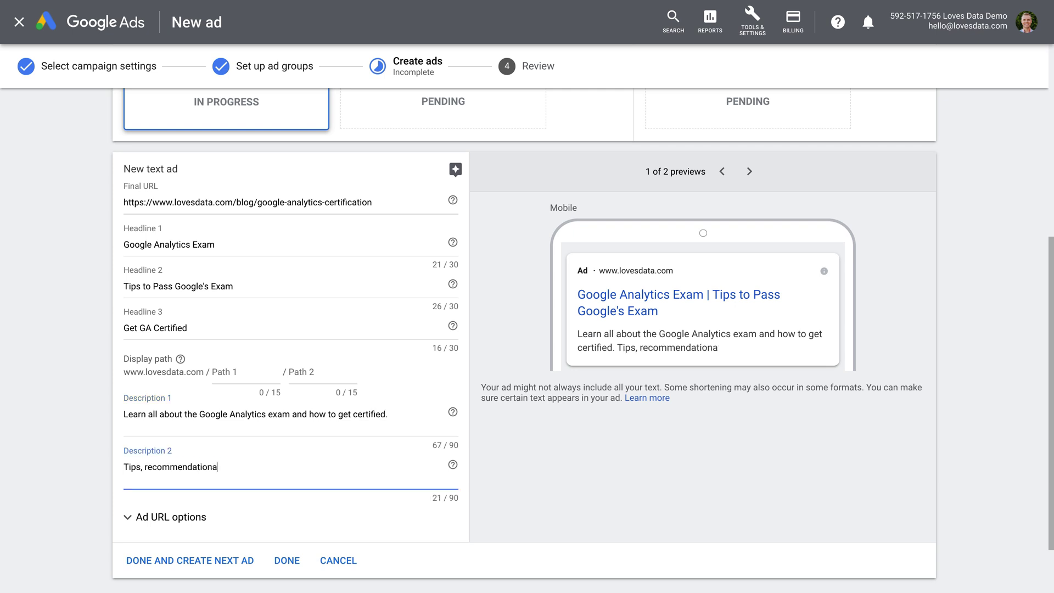
{"action": "key", "text": "BackSpace"}
{"action": "type", "text": "s and more. Get certifi"}
{"action": "left_click", "coordinate": [223, 276]}
{"action": "type", "text": "How to Get Google An"}
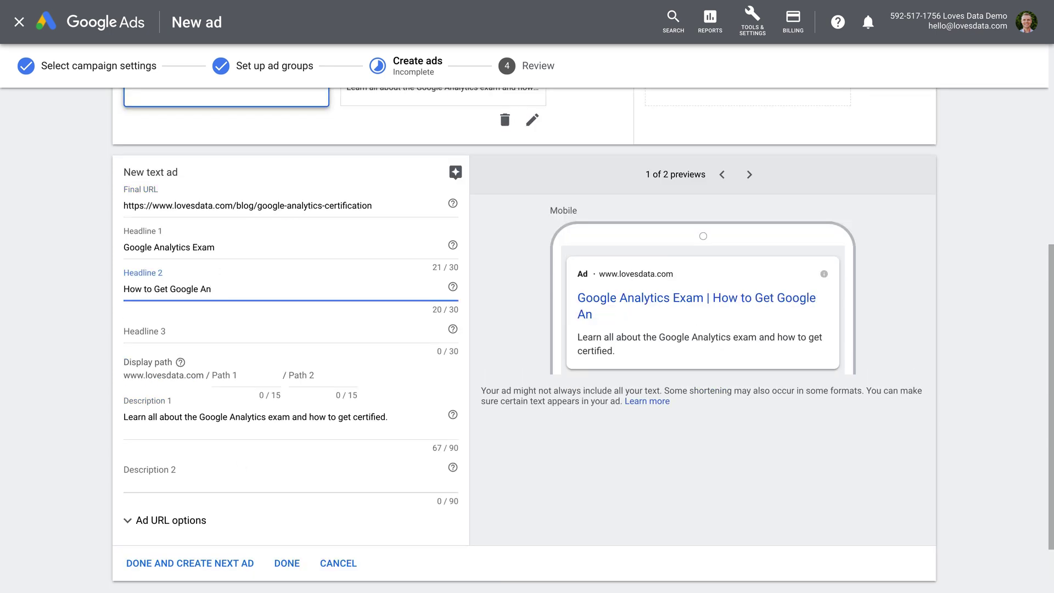
- Fill the second GA Exam ad's headlines, 'How to Get GA Certified' and 'Pass the GA Exam', and Description 2
{"action": "key", "text": "BackSpace"}
{"action": "key", "text": "BackSpace"}
{"action": "key", "text": "BackSpace"}
{"action": "type", "text": "GA Certified"}
{"action": "key", "text": "Tab"}
{"action": "type", "text": "Pass the GA Exam"}
{"action": "key", "text": "Tab"}
{"action": "key", "text": "Tab"}
{"action": "key", "text": "Tab"}
{"action": "type", "text": "Tips to help you get G"}
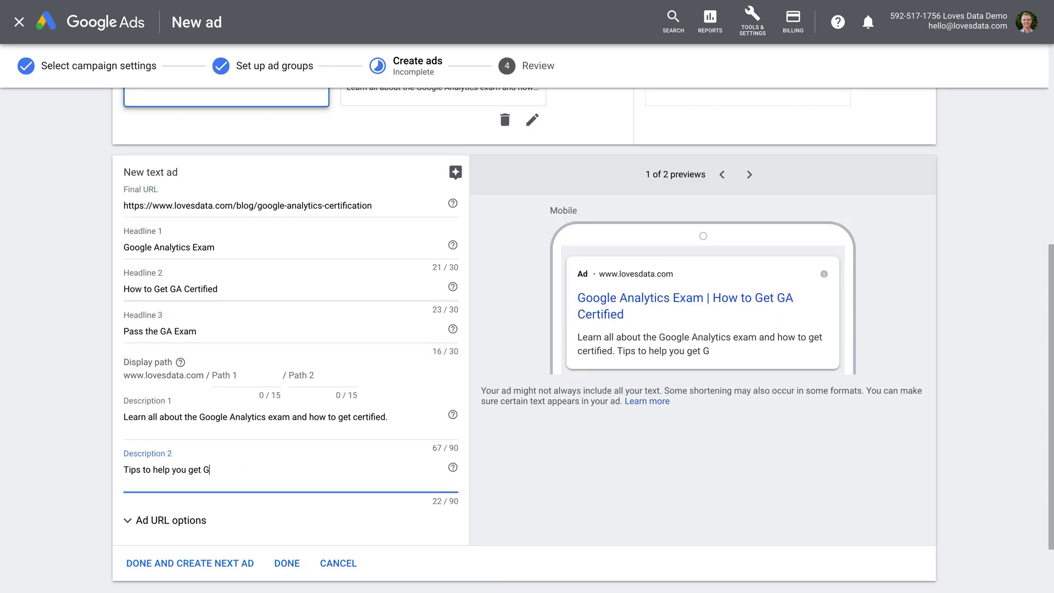
{"action": "type", "text": "oogle Analytics certified. Pass the exam with these tips."}
- Finish the ads, reach Review (2 ad groups, 10 keywords, 4 ads), and close setup
{"action": "left_click", "coordinate": [280, 567]}
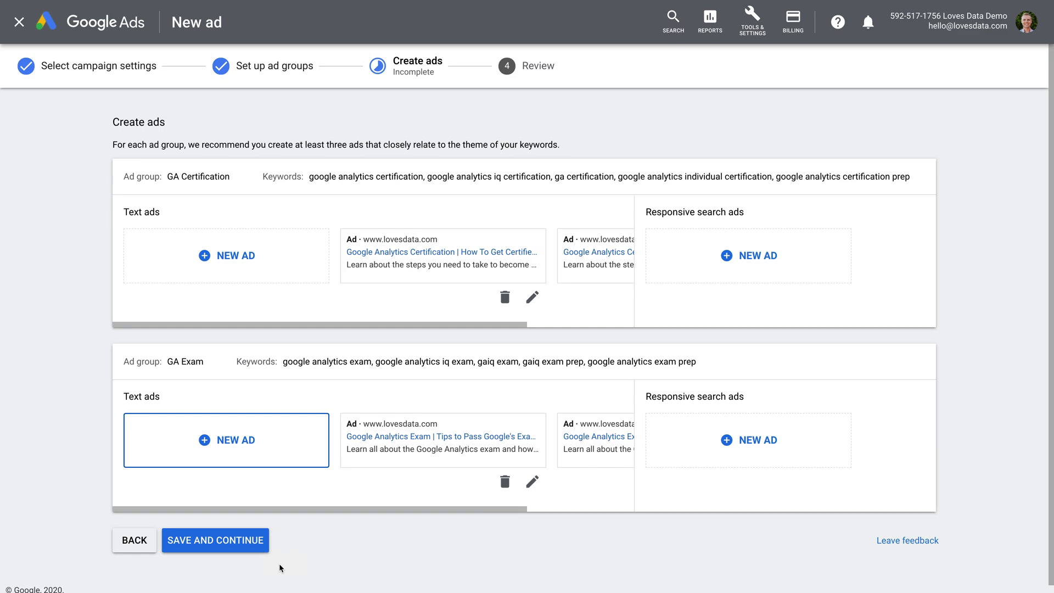
{"action": "left_click", "coordinate": [235, 542]}
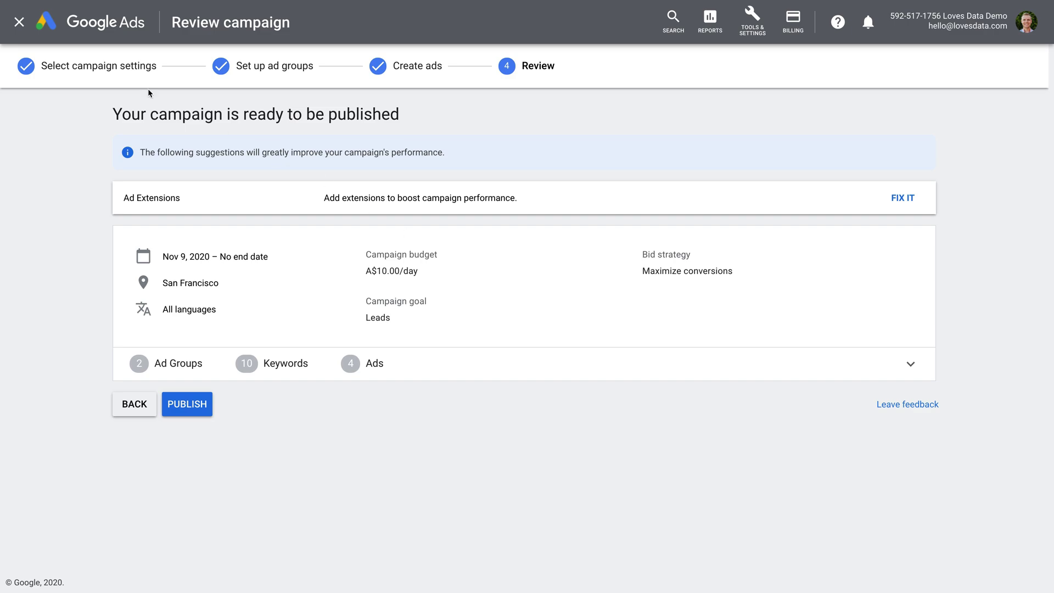
{"action": "left_click", "coordinate": [19, 23]}
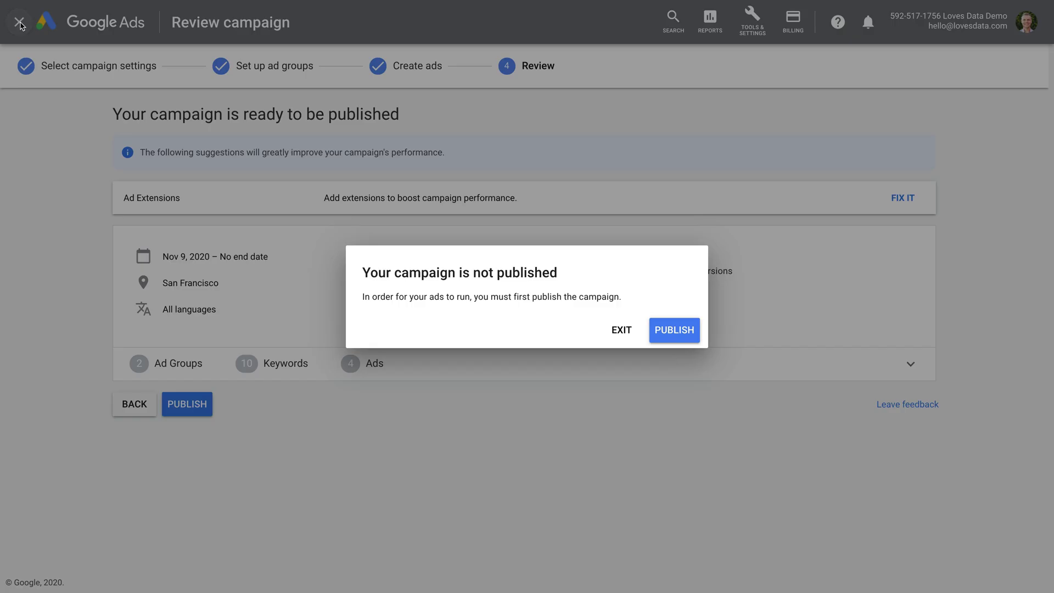
- Exit without publishing and resume the 'Draft | Search Campaign' draft
{"action": "left_click", "coordinate": [622, 331]}
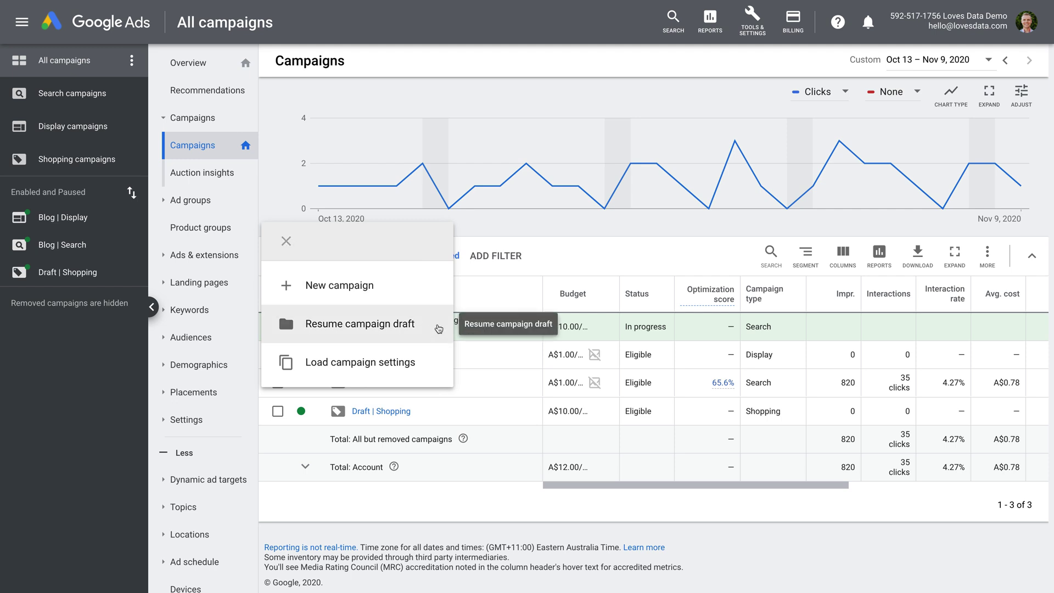
{"action": "left_click", "coordinate": [438, 329]}
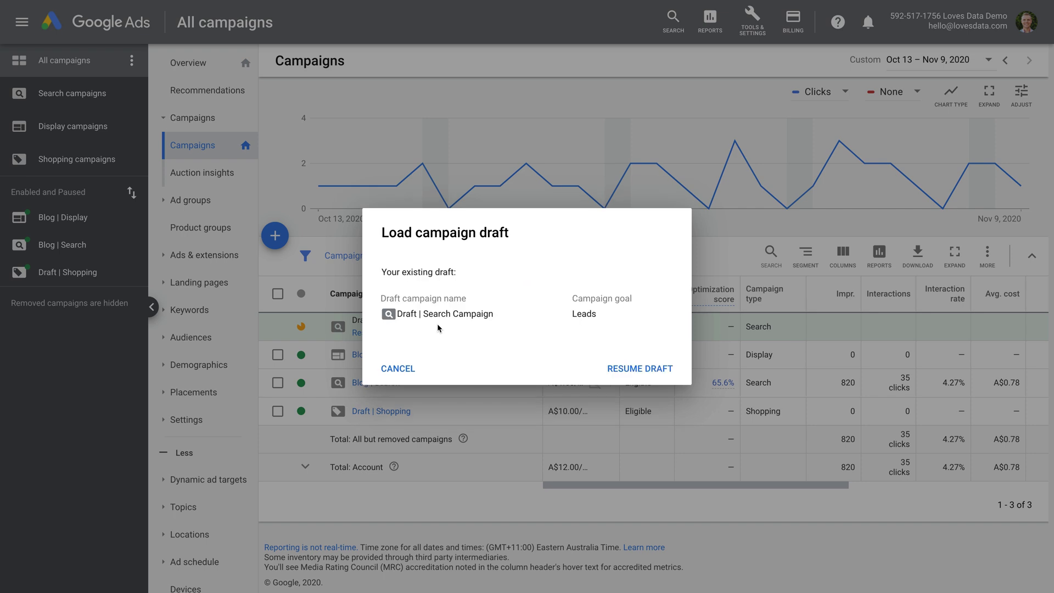
{"action": "left_click", "coordinate": [635, 370]}
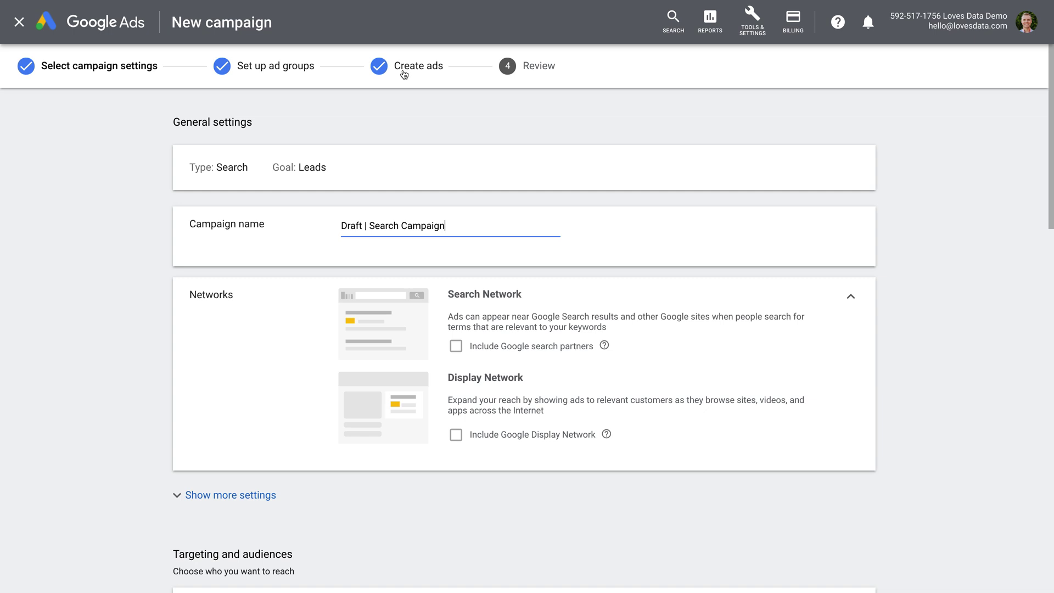
- Publish Draft | Search Campaign from the Review step, with its A$10/day budget and both ad groups
{"action": "left_click", "coordinate": [553, 73]}
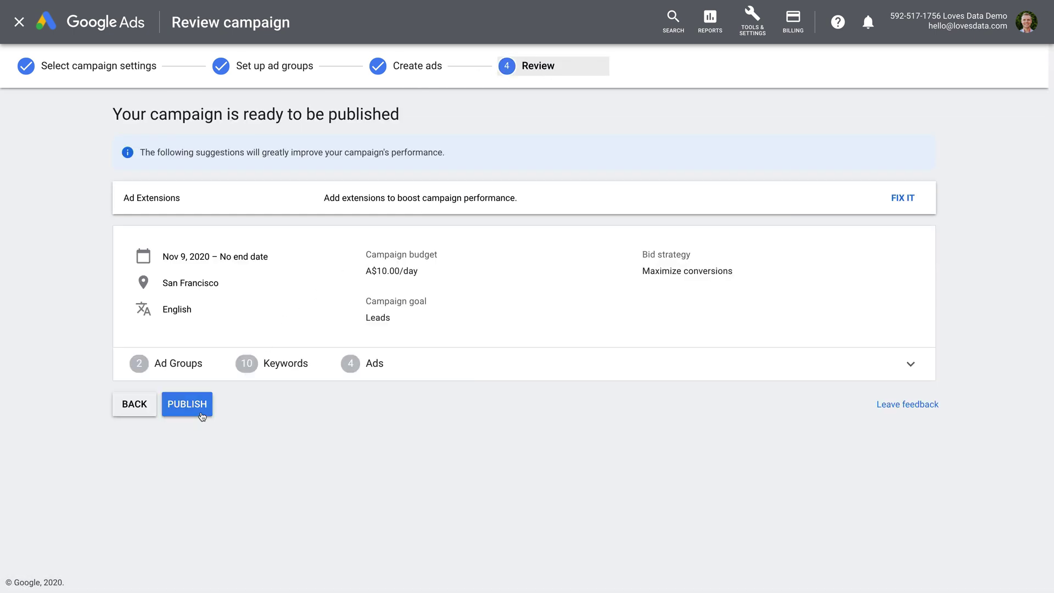
{"action": "left_click", "coordinate": [201, 414]}
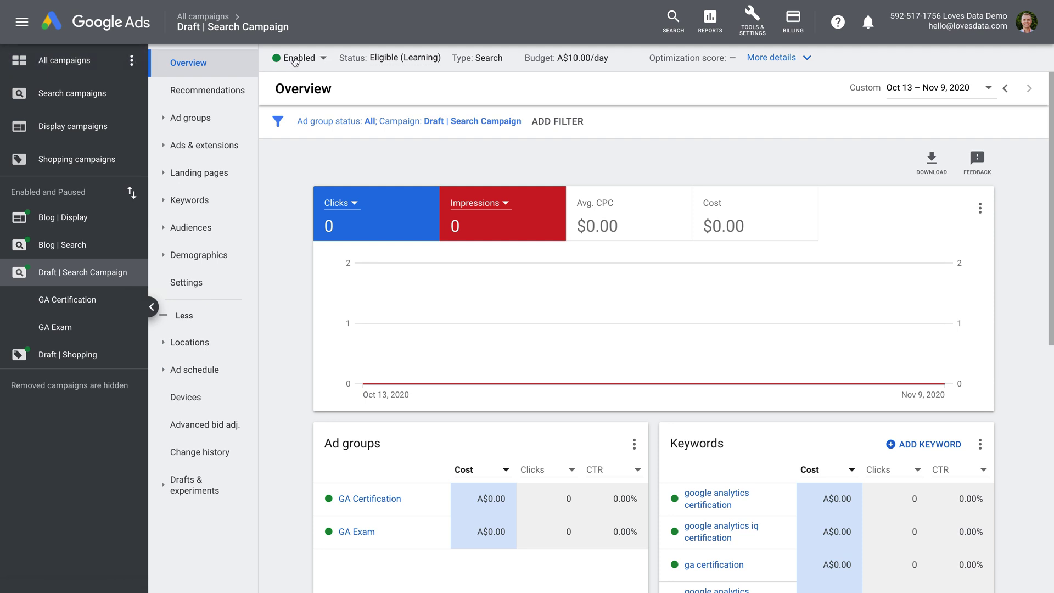
- Change Draft | Search Campaign's status from Enabled to Paused, then reopen the status menu
{"action": "left_click", "coordinate": [294, 59]}
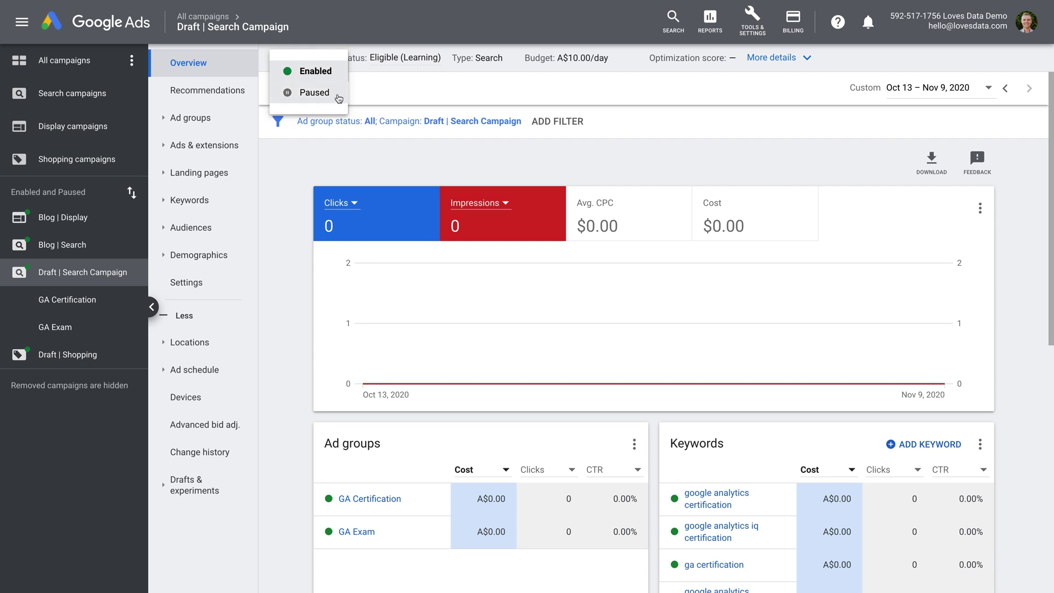
{"action": "left_click", "coordinate": [338, 98]}
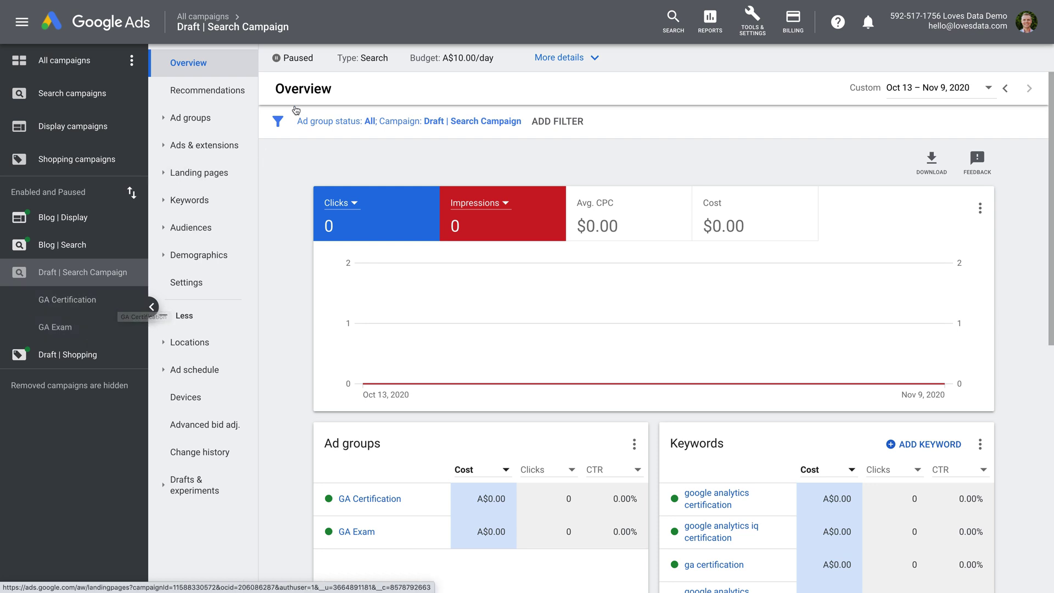
{"action": "left_click", "coordinate": [302, 58]}
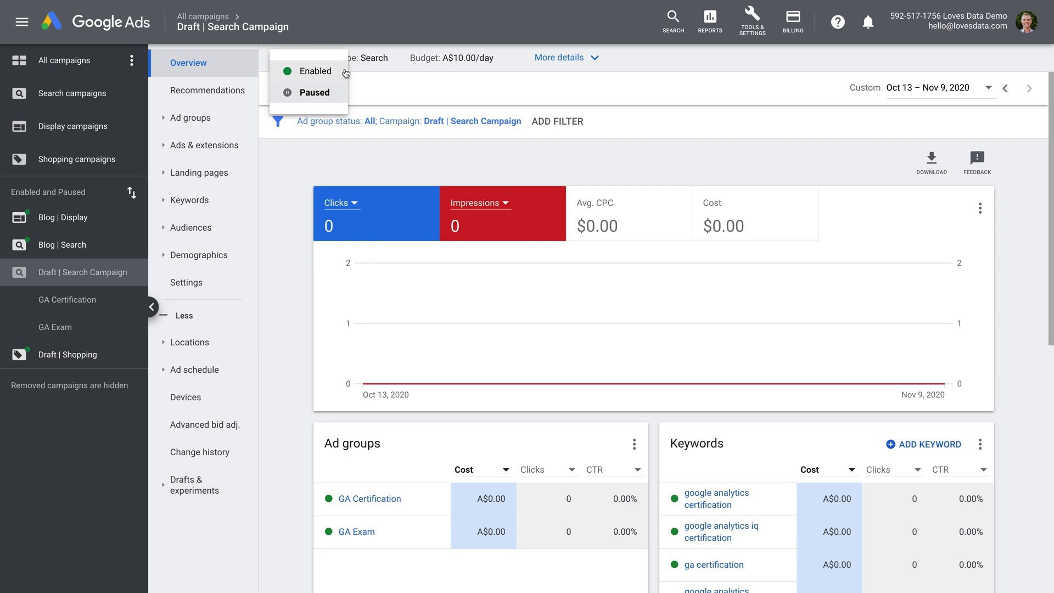